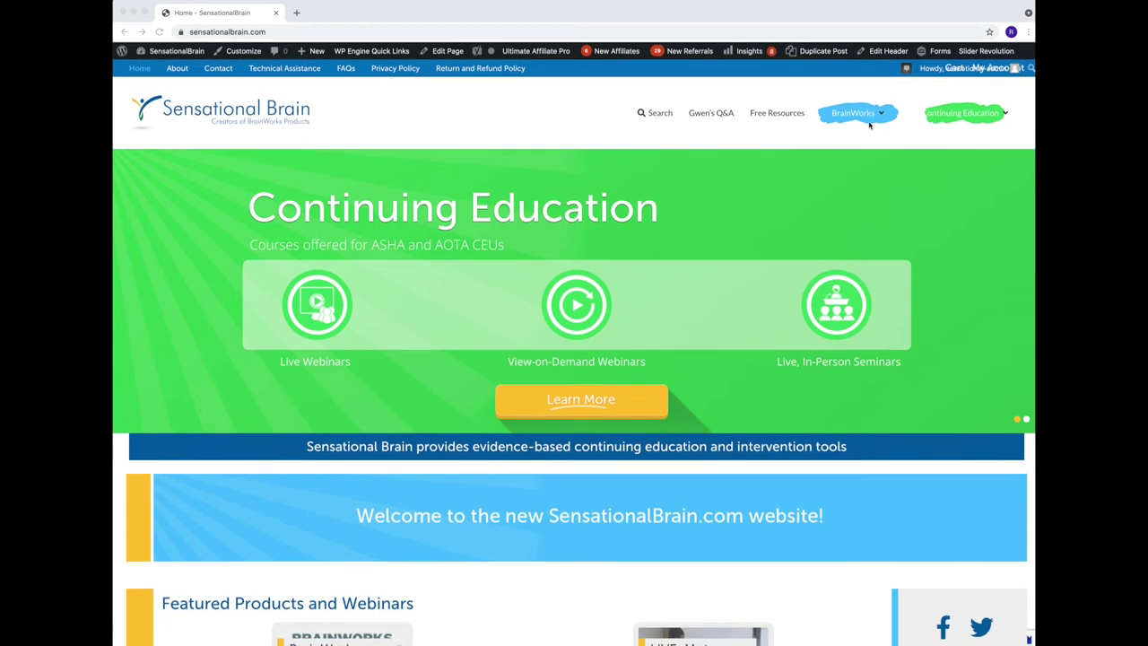
Step: Go to the BrainWorks Members Area from the site header's BrainWorks menu
{"action": "left_click", "coordinate": [862, 115]}
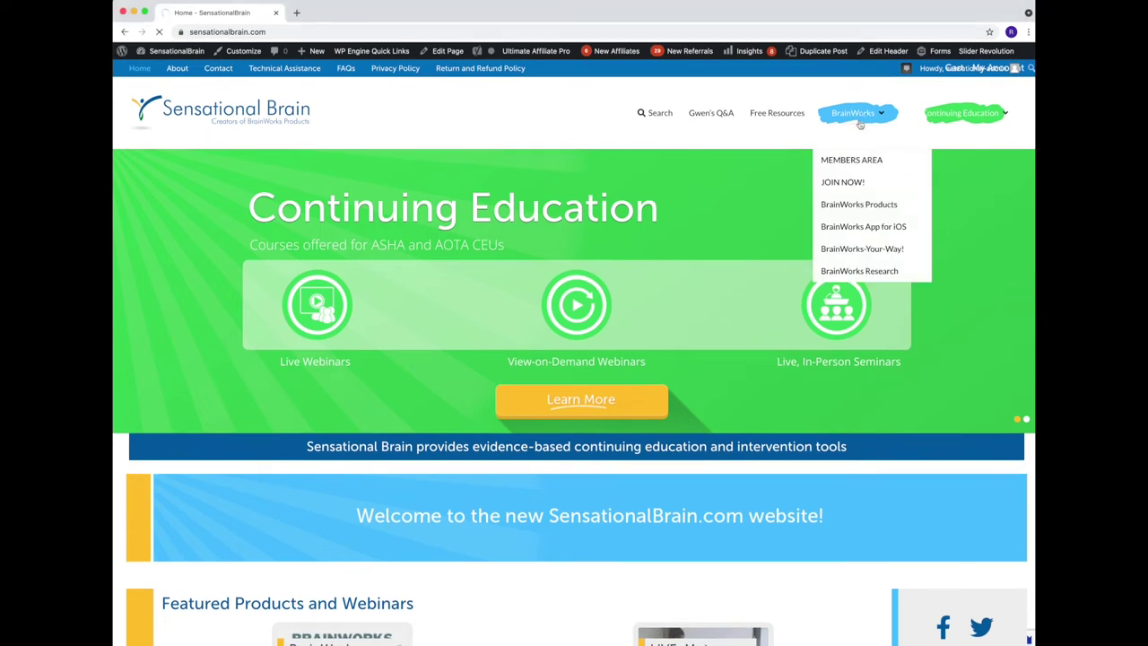
{"action": "left_click", "coordinate": [850, 159]}
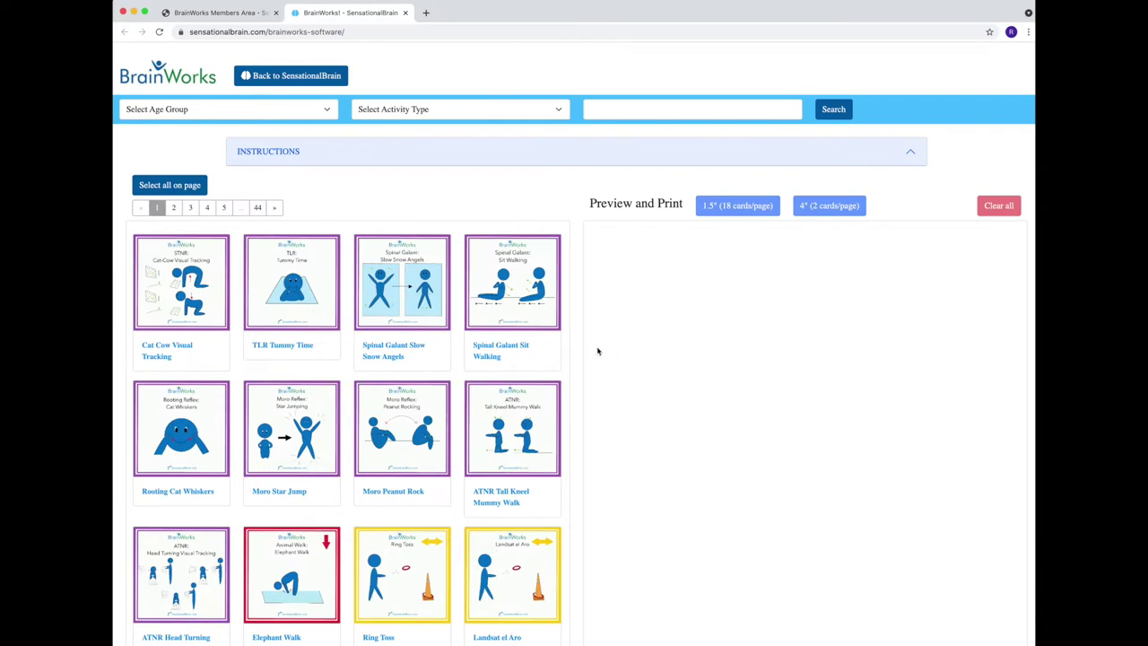
Step: Scroll the card grid and expand the Instructions panel to reveal its six usage steps
{"action": "scroll", "coordinate": [505, 337], "scroll_direction": "down", "scroll_amount": 5}
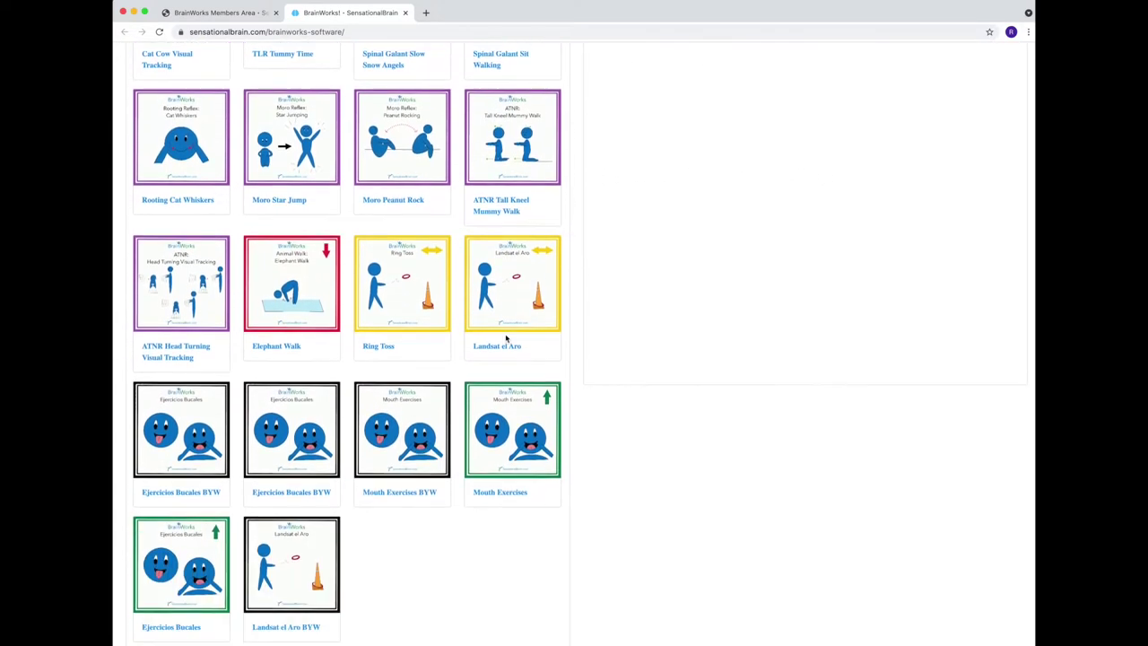
{"action": "scroll", "coordinate": [506, 337], "scroll_direction": "up", "scroll_amount": 5}
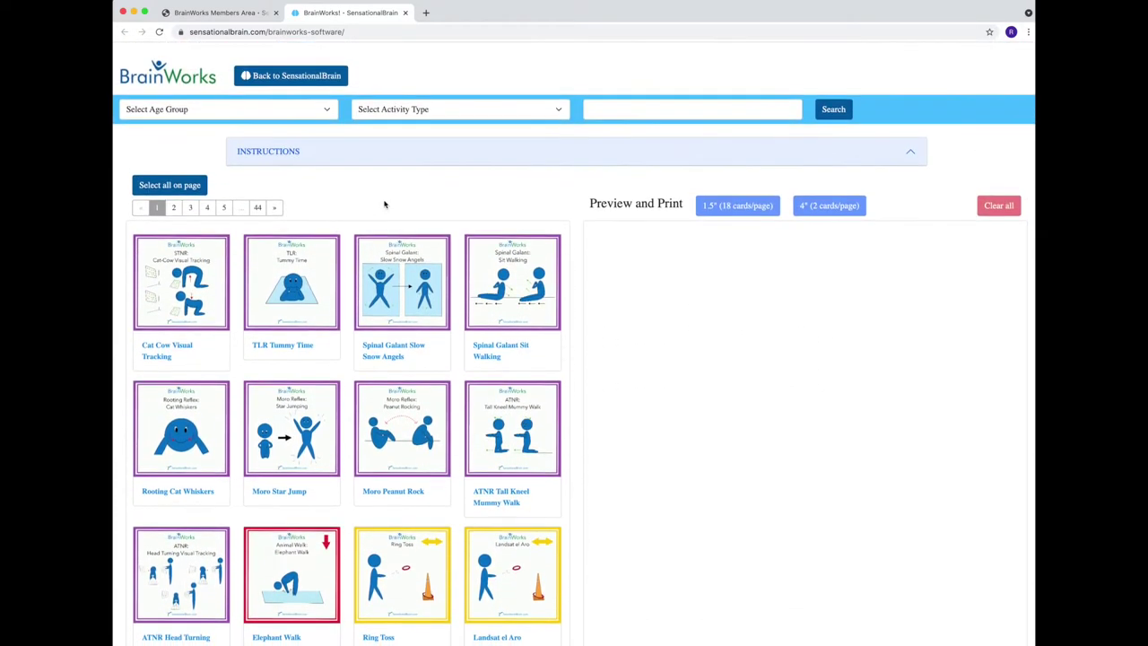
{"action": "left_click", "coordinate": [905, 154]}
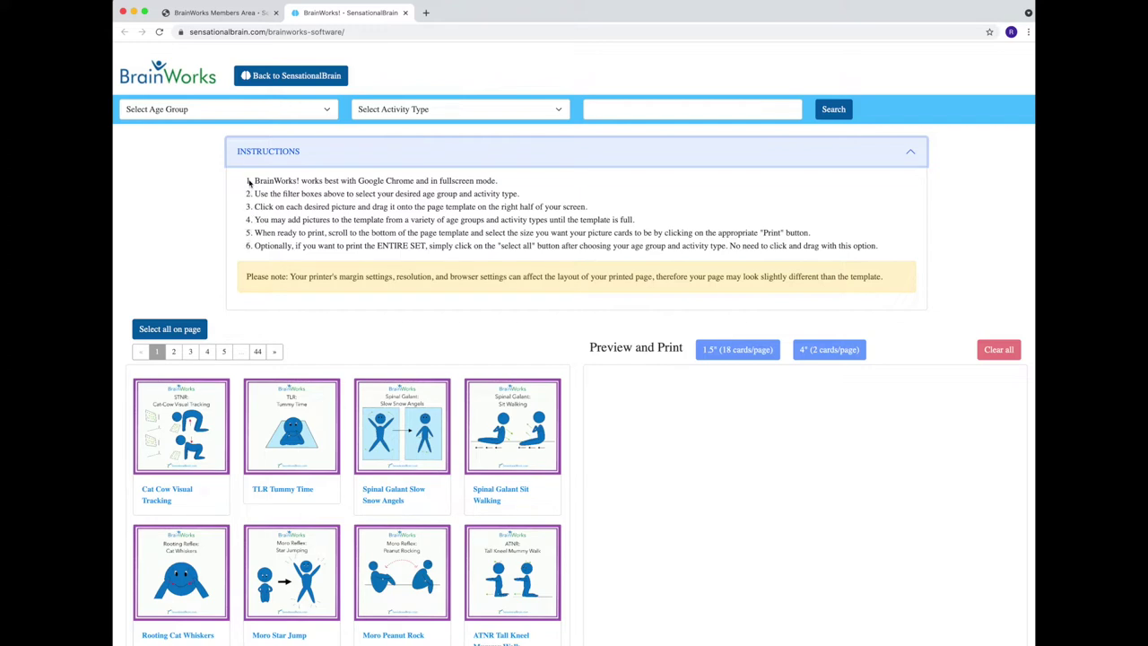
{"action": "left_click", "coordinate": [320, 112]}
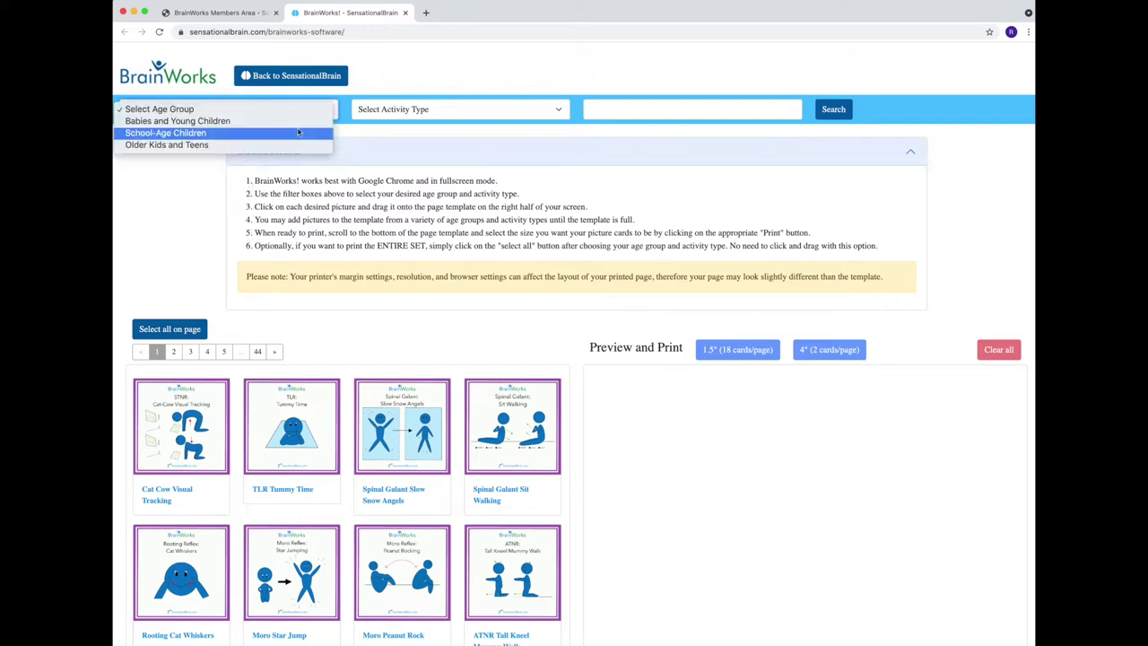
Step: Leave the age and activity-type filters unchanged and search the card library for 'car'
{"action": "left_click", "coordinate": [501, 110]}
{"action": "left_click", "coordinate": [503, 111]}
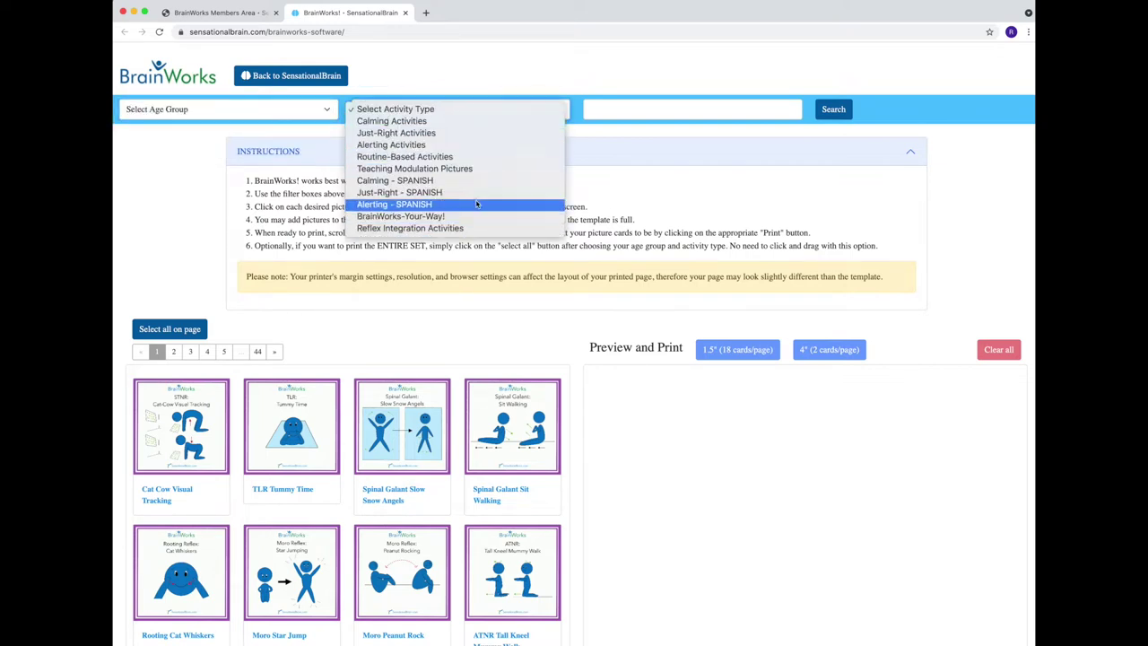
{"action": "left_click", "coordinate": [599, 119]}
{"action": "left_click", "coordinate": [622, 106]}
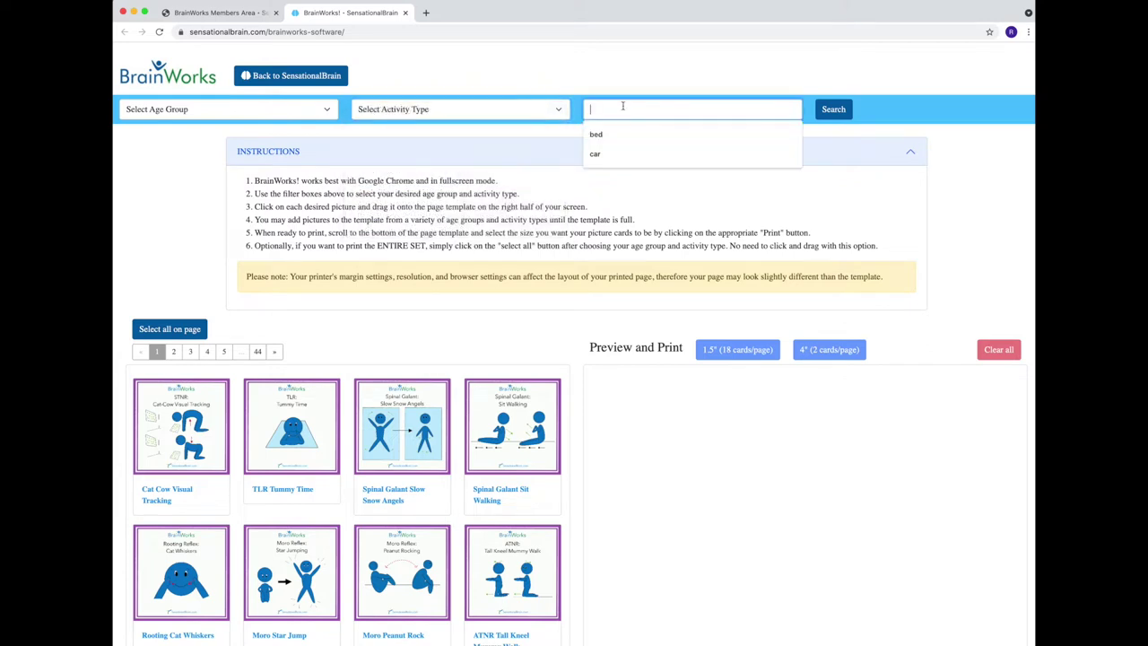
{"action": "type", "text": "car"}
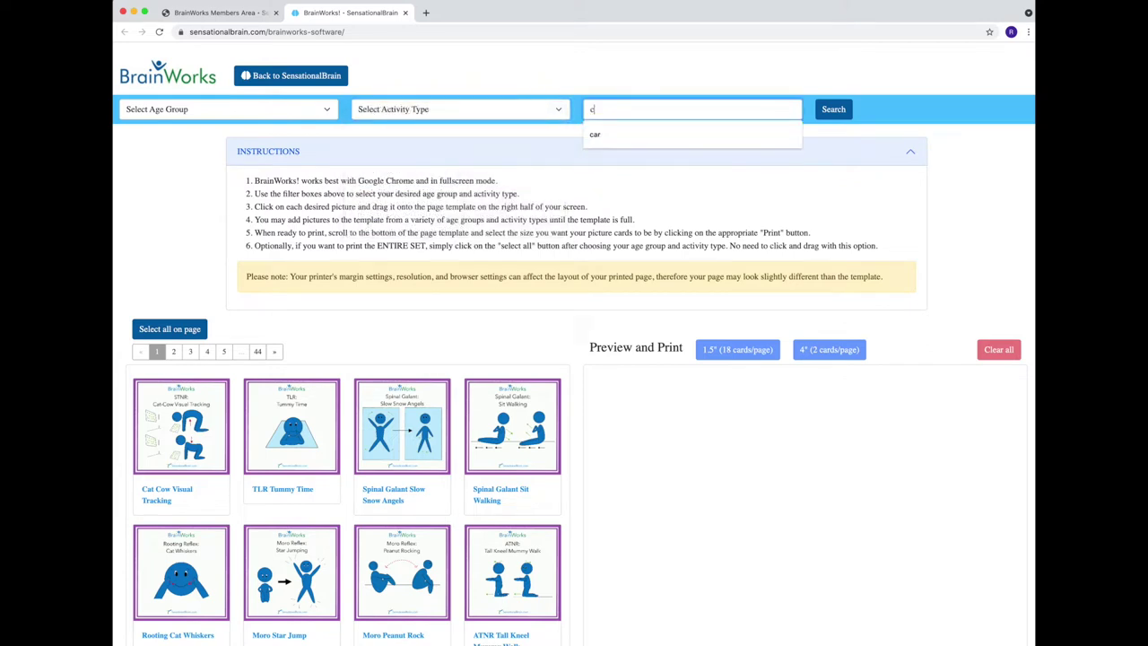
{"action": "key", "text": "Return"}
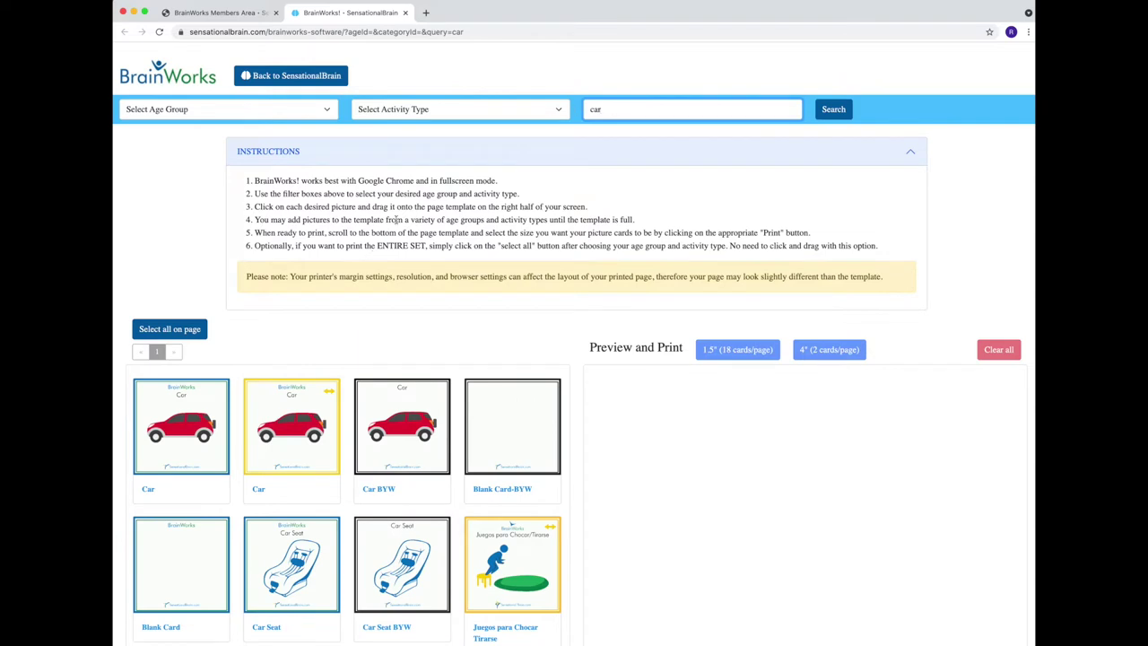
Step: Drag the blue-bordered Car card onto the Preview and Print template
{"action": "scroll", "coordinate": [364, 330], "scroll_direction": "down", "scroll_amount": 2}
{"action": "left_click_drag", "start_coordinate": [198, 355], "coordinate": [691, 357]}
{"action": "scroll", "coordinate": [625, 269], "scroll_direction": "up", "scroll_amount": 2}
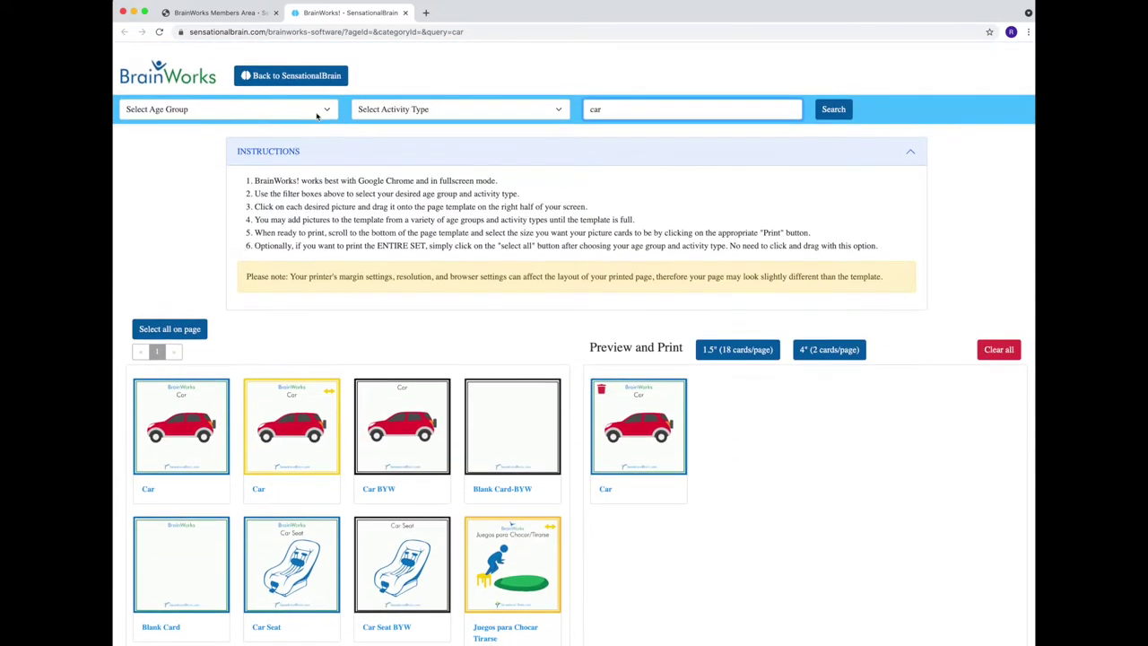
Step: Filter the cards to Babies and Young Children and Alerting Activities
{"action": "left_click", "coordinate": [317, 109]}
{"action": "left_click", "coordinate": [305, 120]}
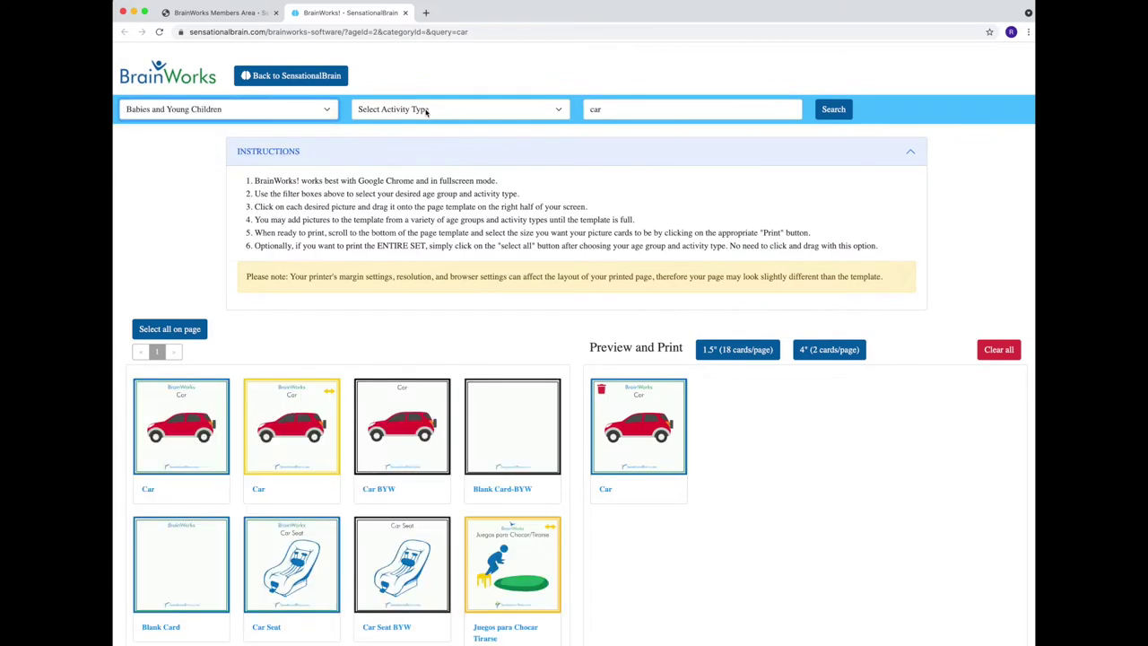
{"action": "left_click", "coordinate": [426, 111]}
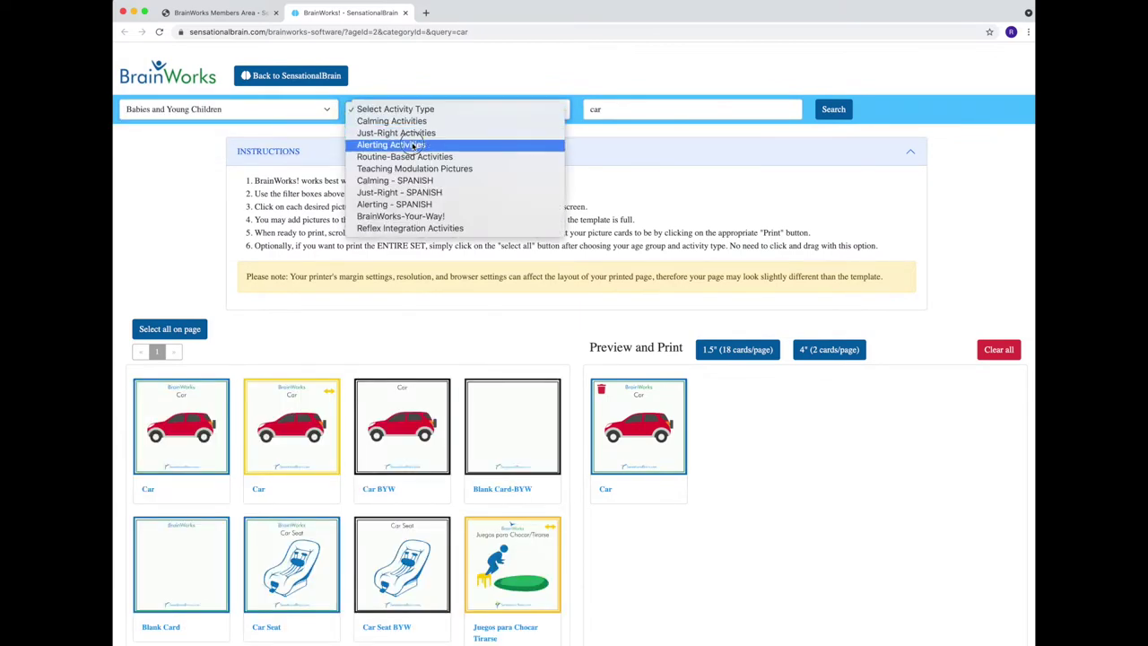
{"action": "left_click", "coordinate": [413, 145]}
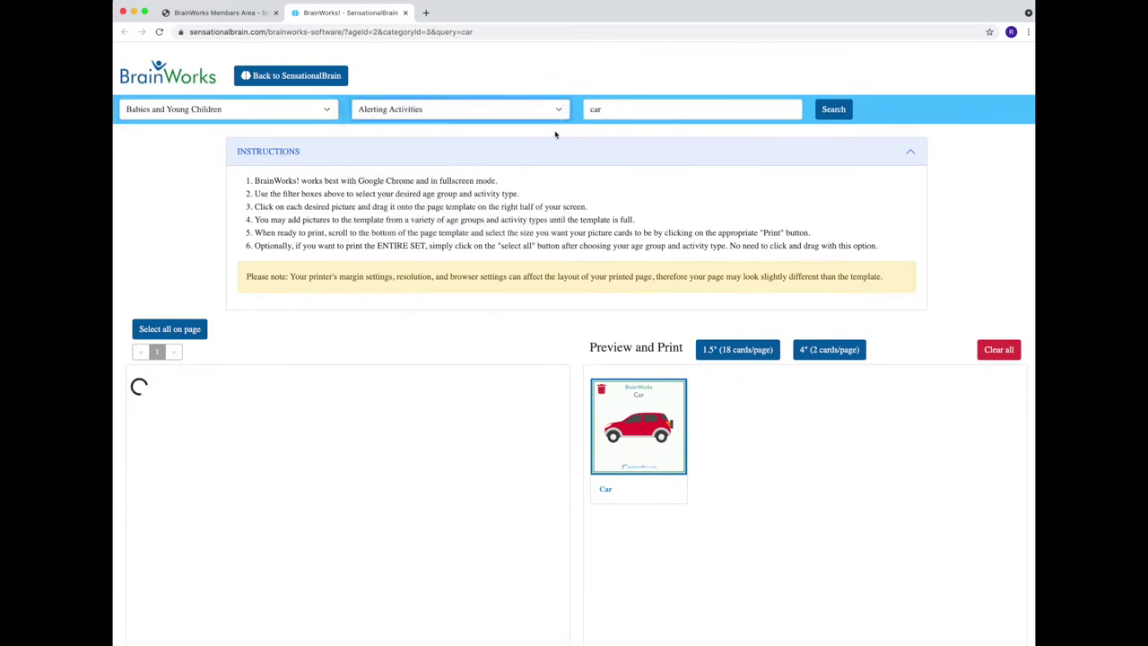
{"action": "left_click", "coordinate": [678, 109]}
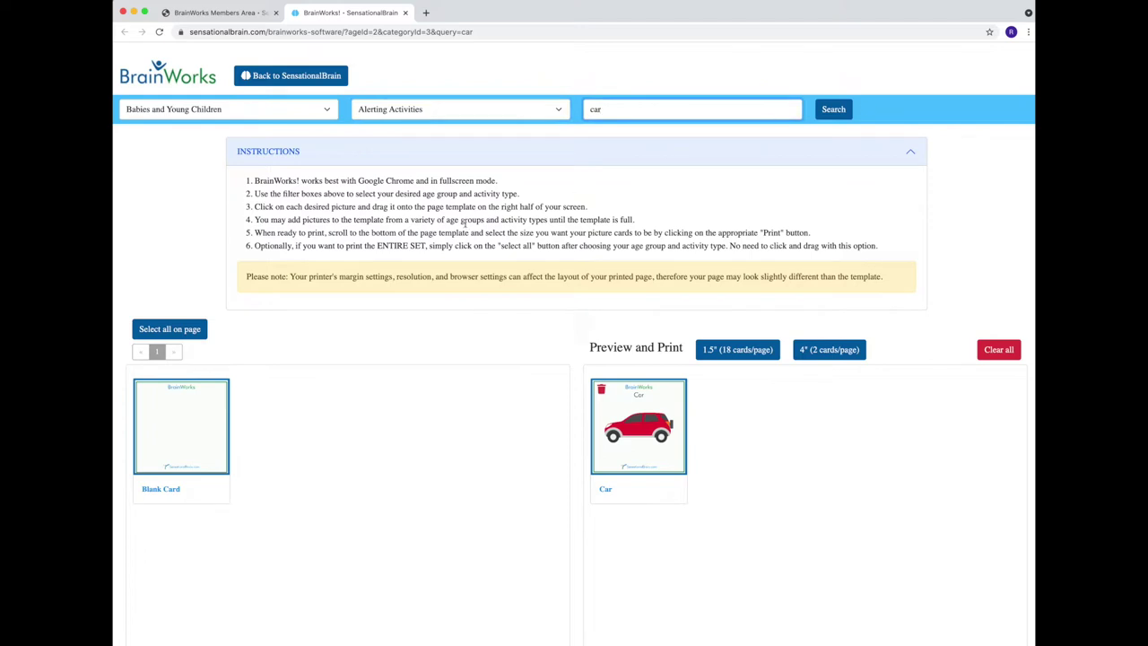
Step: Reset age group and activity type to Select and delete the 'car' search text
{"action": "left_click", "coordinate": [315, 108]}
{"action": "left_click", "coordinate": [315, 109]}
{"action": "left_click", "coordinate": [316, 109]}
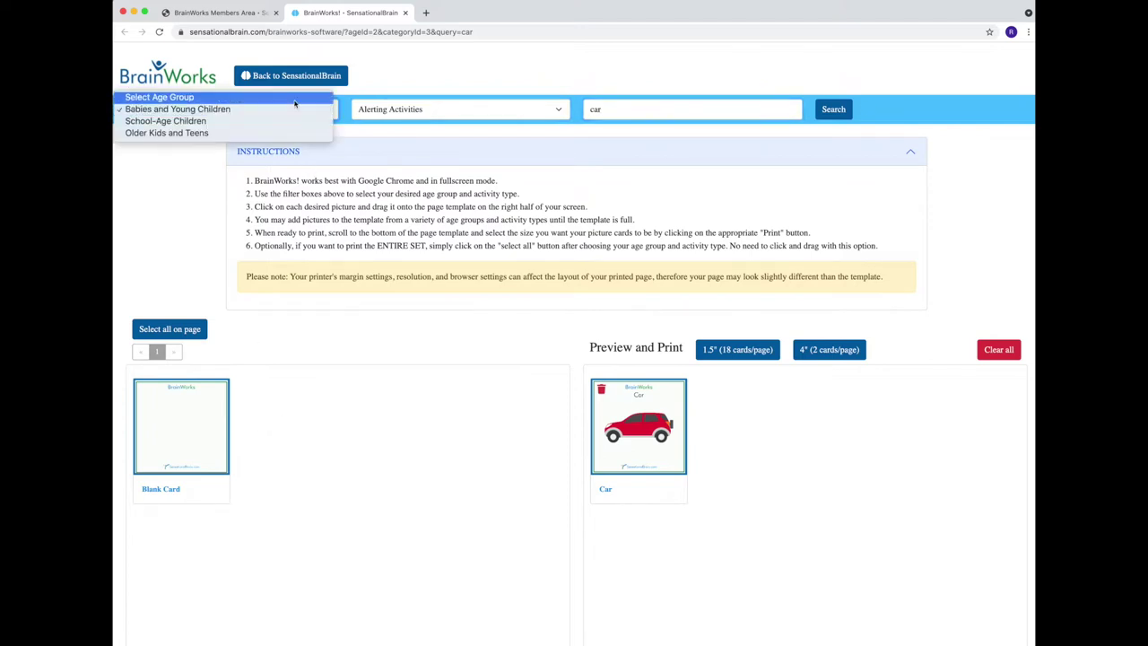
{"action": "left_click", "coordinate": [269, 95]}
{"action": "left_click", "coordinate": [466, 108]}
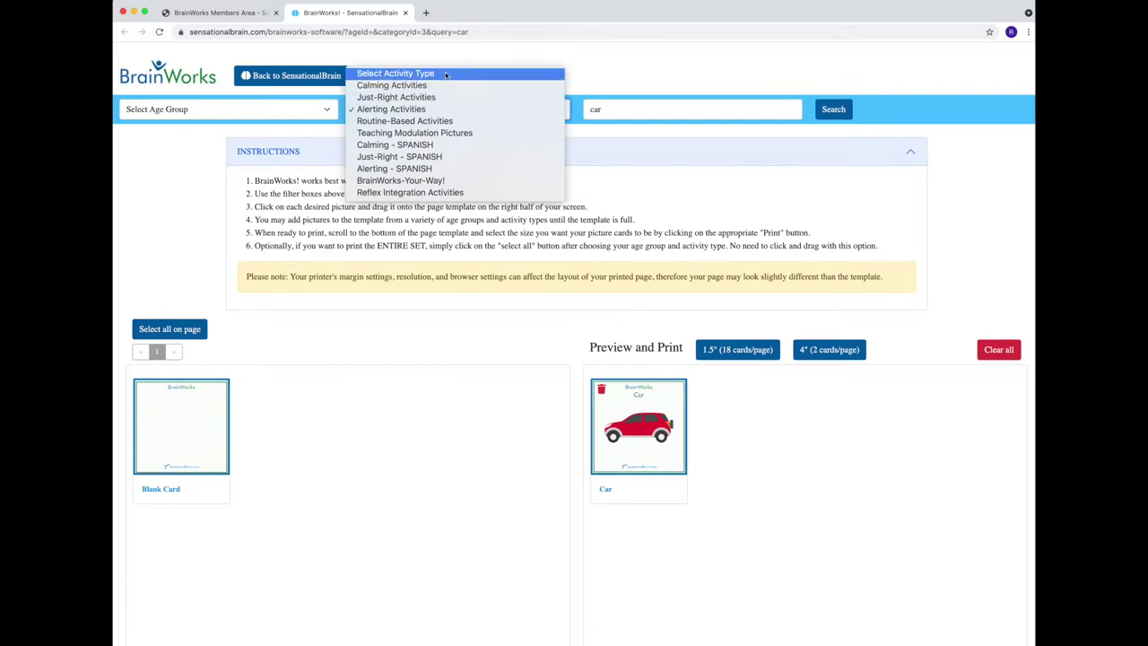
{"action": "left_click", "coordinate": [445, 74]}
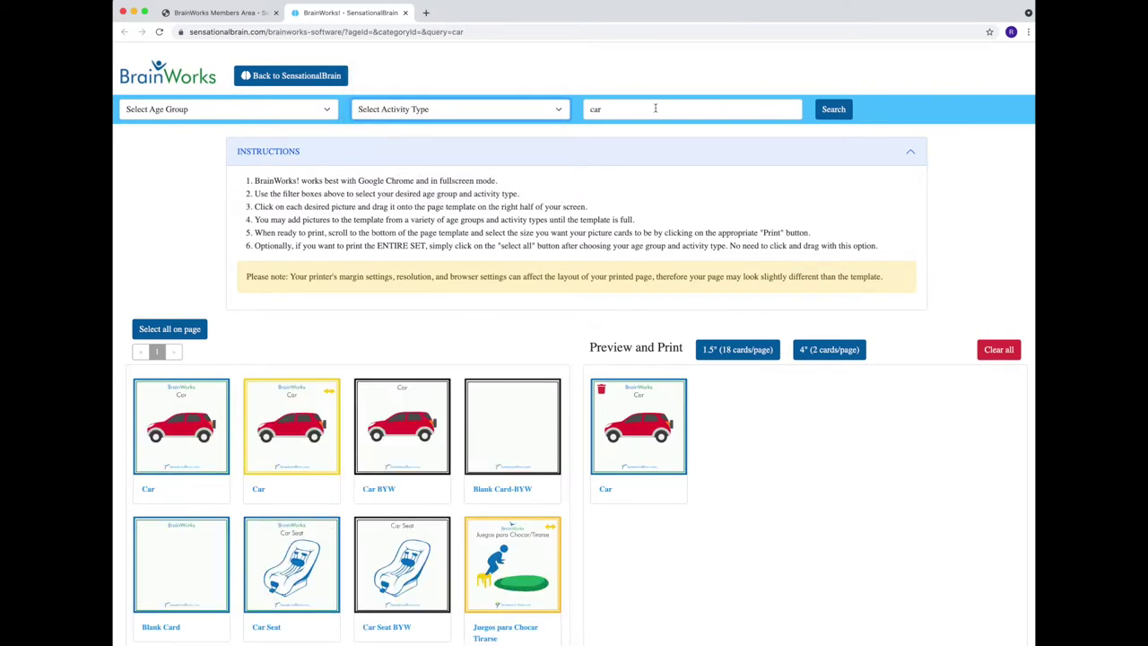
{"action": "left_click", "coordinate": [654, 108]}
{"action": "key", "text": "BackSpace"}
{"action": "key", "text": "BackSpace"}
{"action": "key", "text": "BackSpace"}
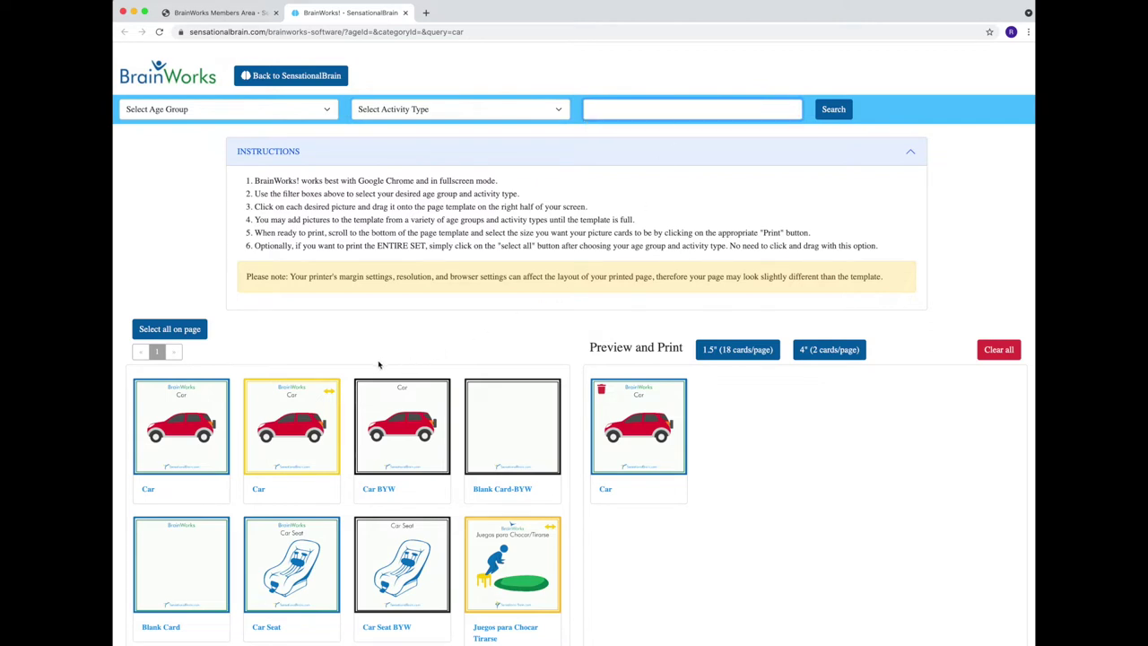
Step: List all cards with an empty search and collapse the Instructions panel
{"action": "scroll", "coordinate": [290, 350], "scroll_direction": "down", "scroll_amount": 1}
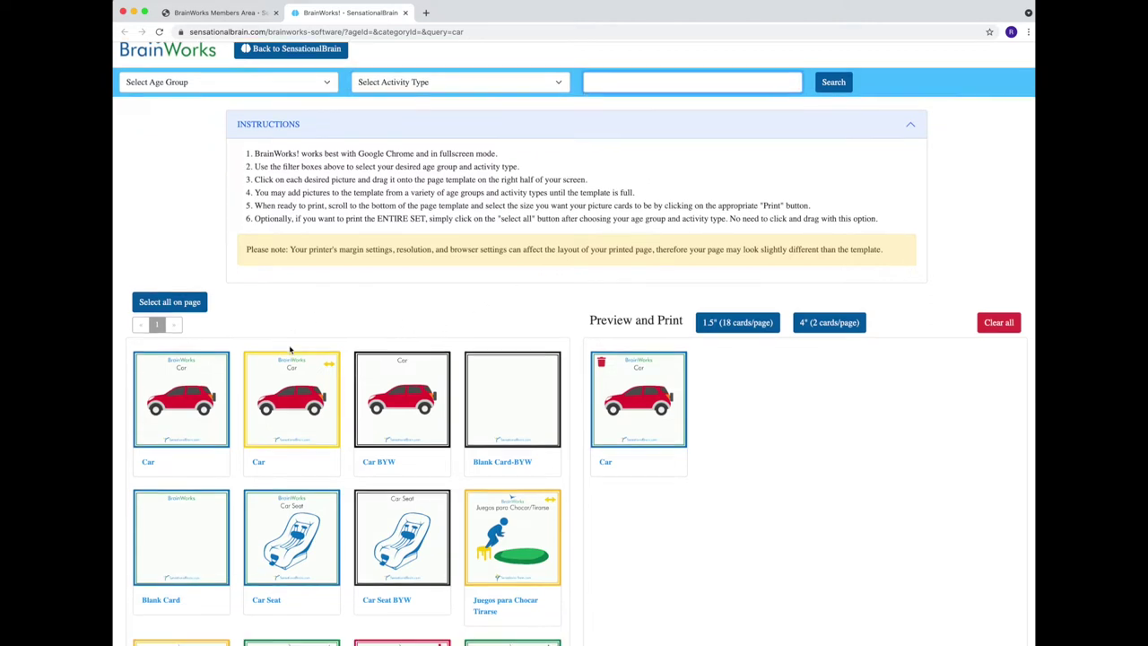
{"action": "left_click", "coordinate": [834, 84]}
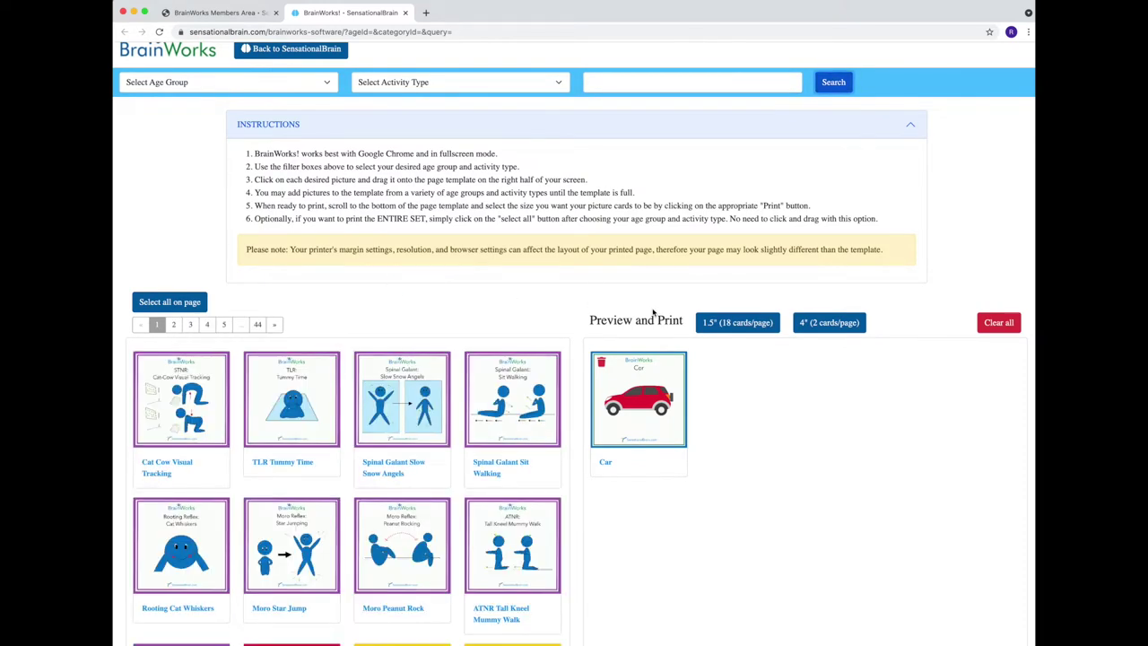
{"action": "scroll", "coordinate": [308, 374], "scroll_direction": "down", "scroll_amount": 1}
{"action": "scroll", "coordinate": [300, 377], "scroll_direction": "up", "scroll_amount": 2}
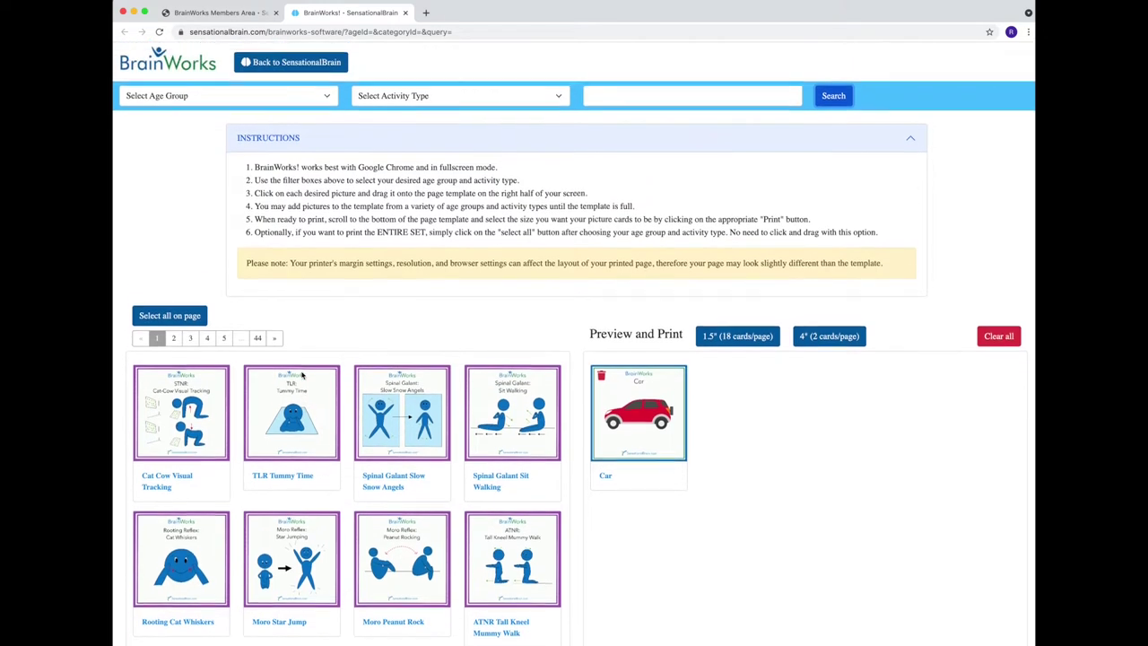
{"action": "left_click", "coordinate": [911, 140]}
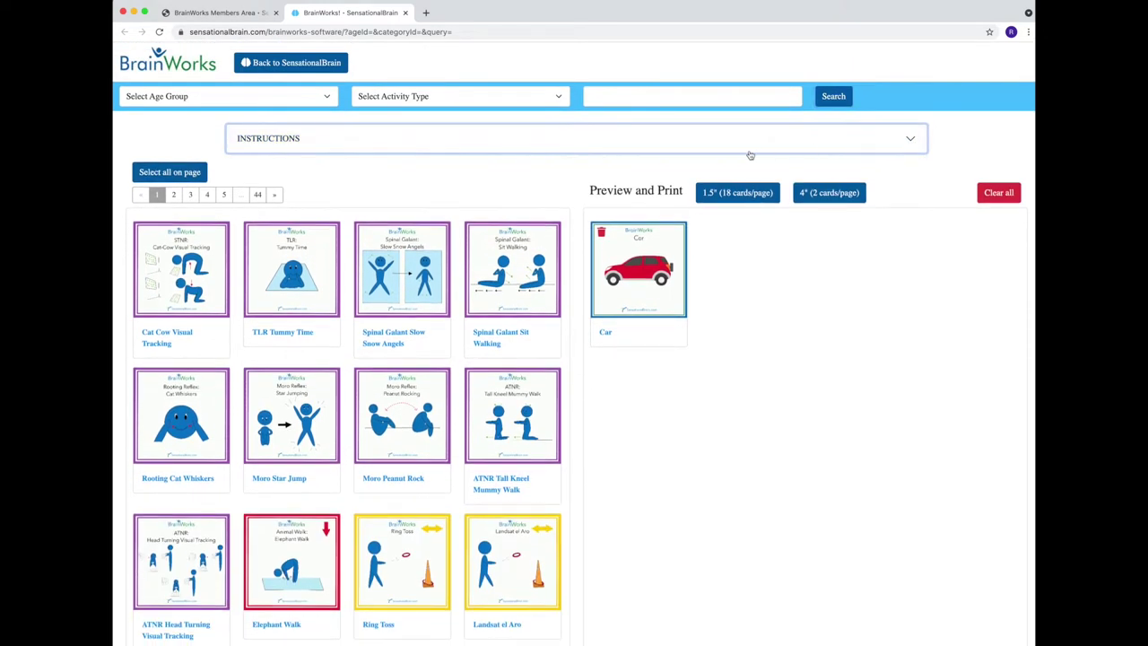
{"action": "left_click", "coordinate": [322, 96]}
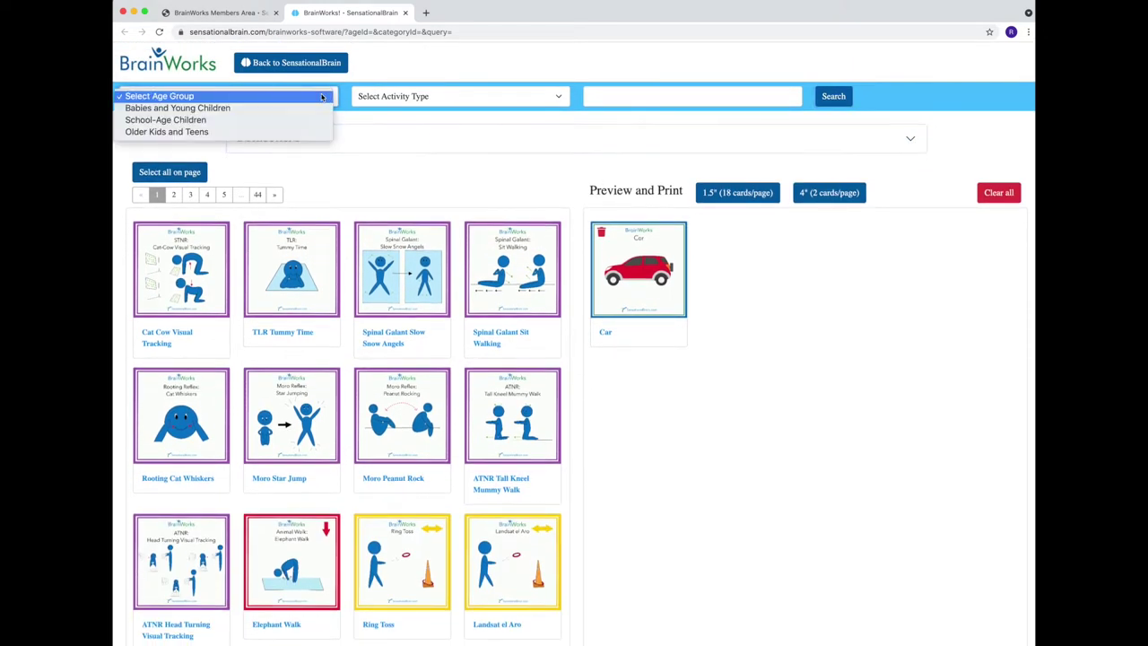
Step: Filter the cards to School-Age Children and Just-Right Activities
{"action": "left_click", "coordinate": [303, 119]}
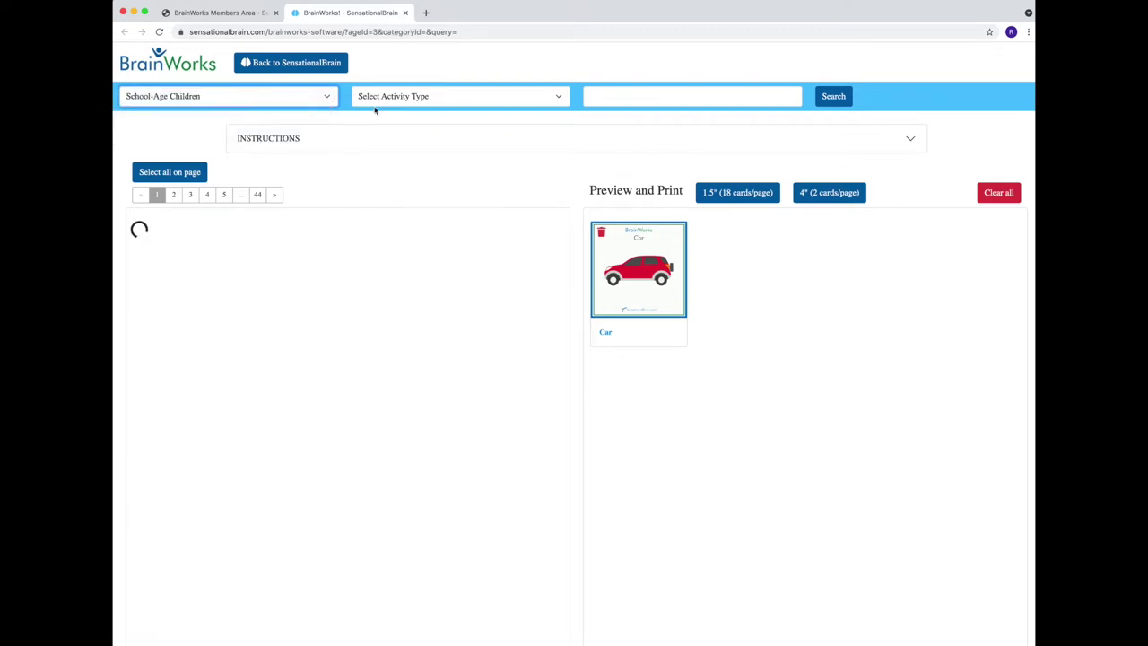
{"action": "left_click", "coordinate": [433, 97]}
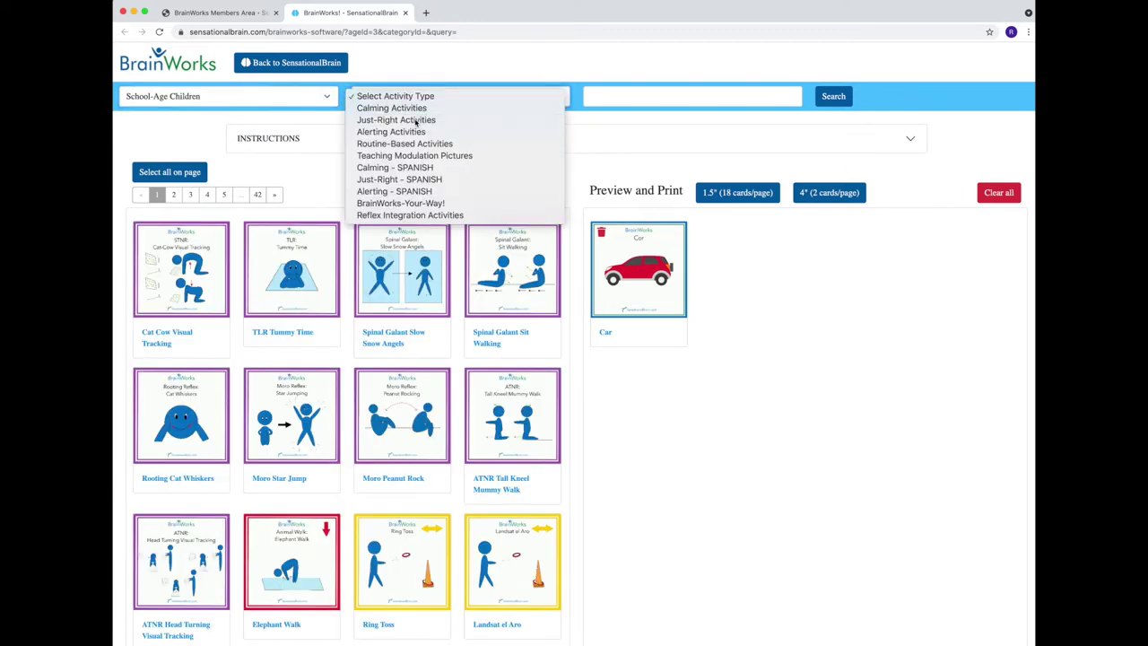
{"action": "left_click", "coordinate": [416, 116]}
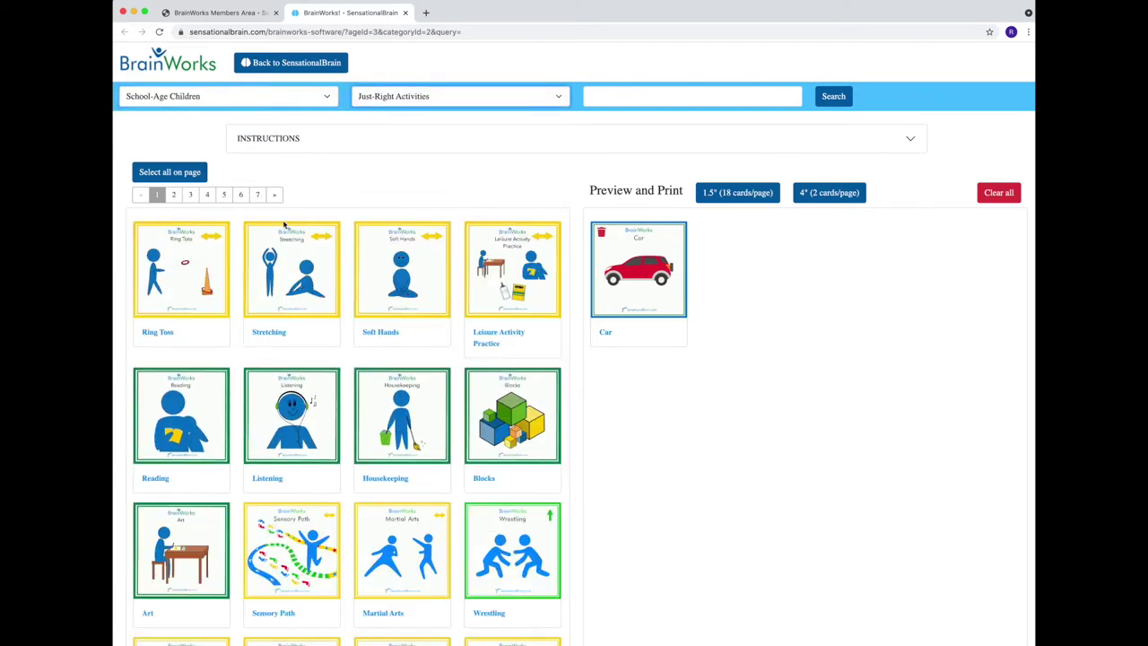
Step: Add Ring Toss and Listening to the preview, ordered Ring Toss, Car, Listening
{"action": "left_click_drag", "start_coordinate": [187, 259], "coordinate": [687, 251]}
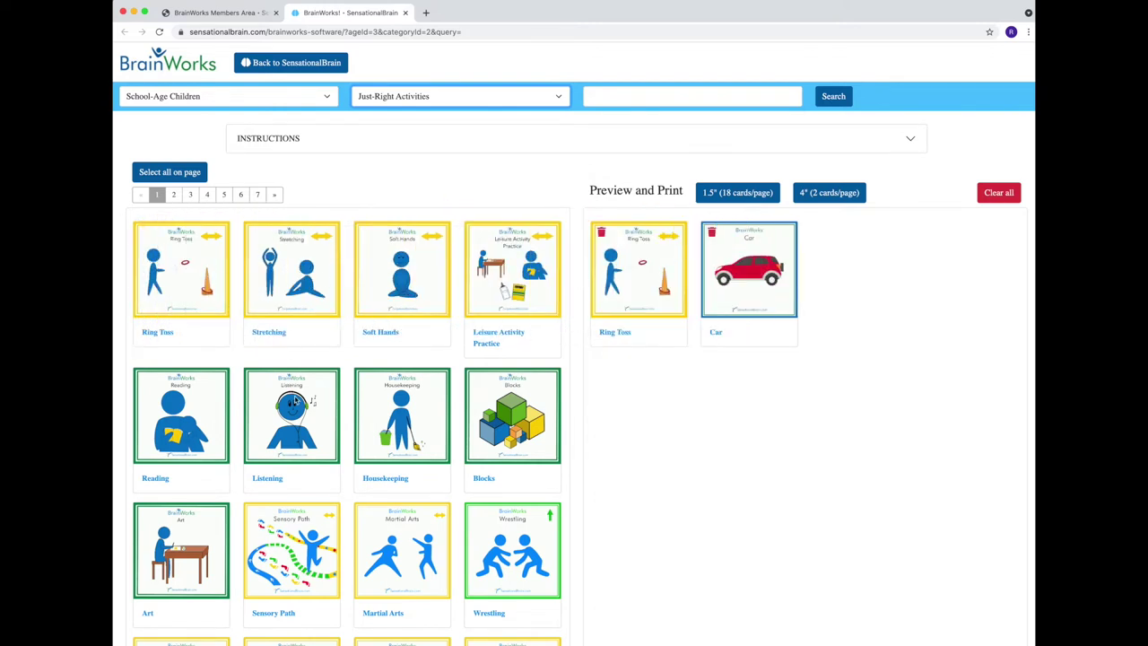
{"action": "left_click_drag", "start_coordinate": [294, 401], "coordinate": [632, 257]}
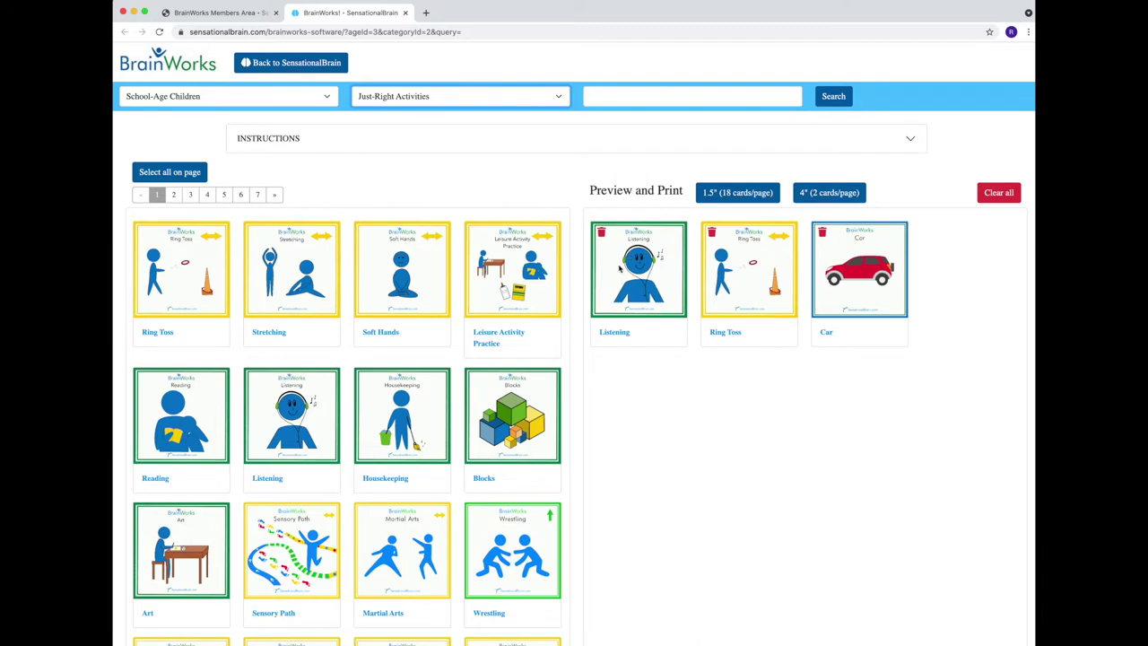
{"action": "left_click_drag", "start_coordinate": [767, 268], "coordinate": [650, 266]}
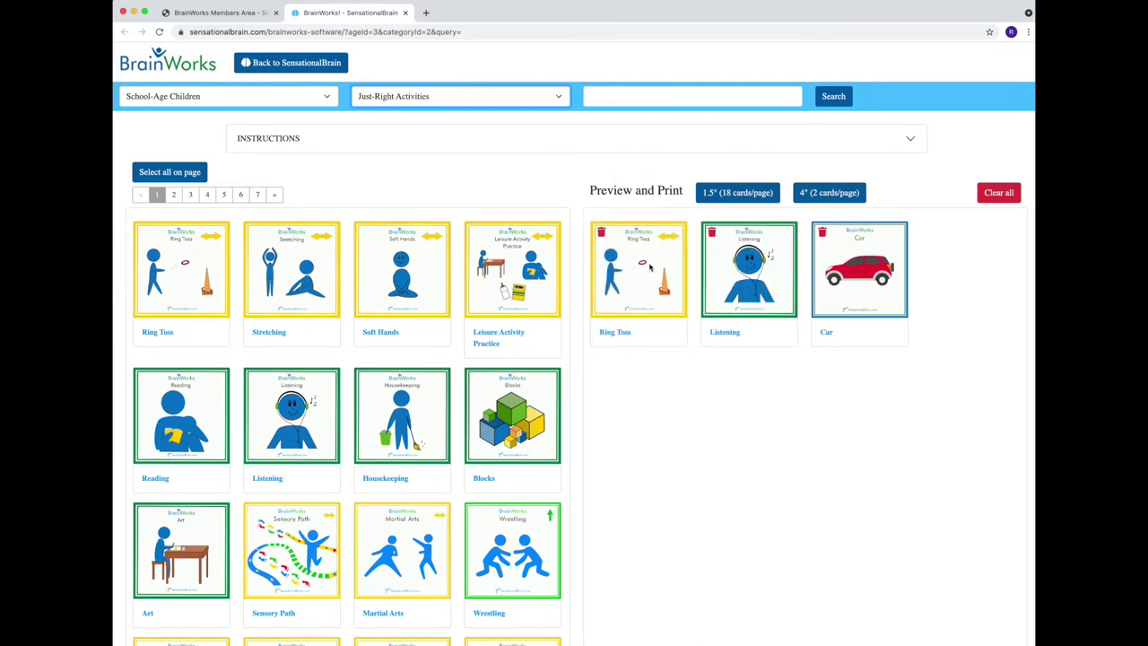
{"action": "left_click_drag", "start_coordinate": [859, 273], "coordinate": [745, 279]}
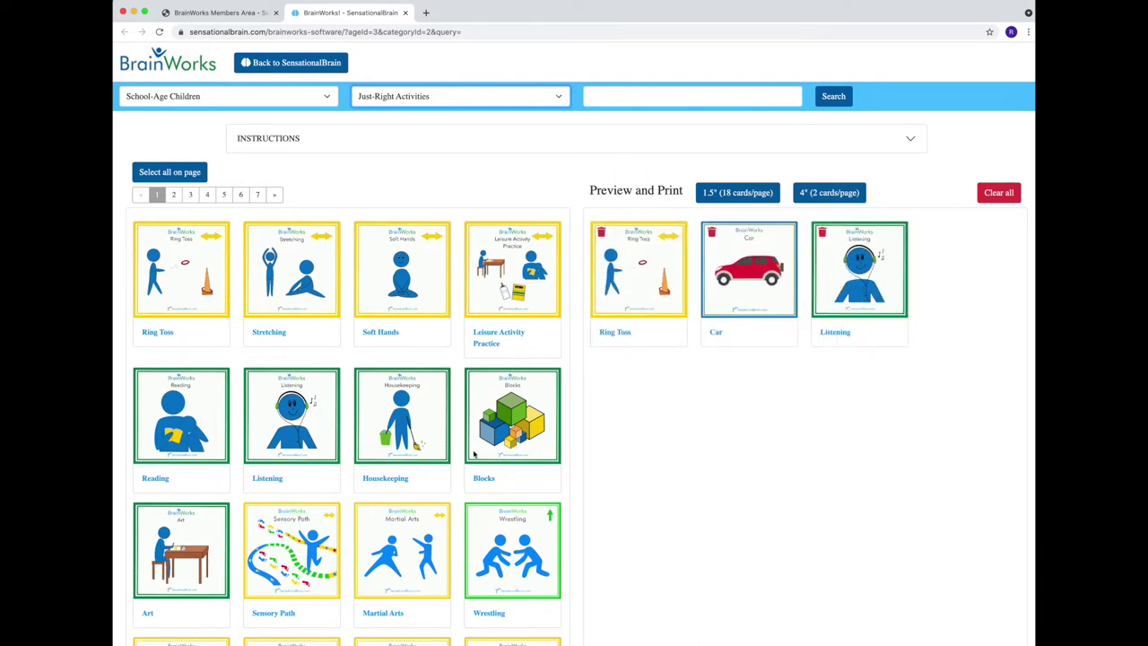
{"action": "scroll", "coordinate": [465, 453], "scroll_direction": "down", "scroll_amount": 2}
{"action": "scroll", "coordinate": [465, 452], "scroll_direction": "down", "scroll_amount": 1}
{"action": "scroll", "coordinate": [426, 381], "scroll_direction": "up", "scroll_amount": 3}
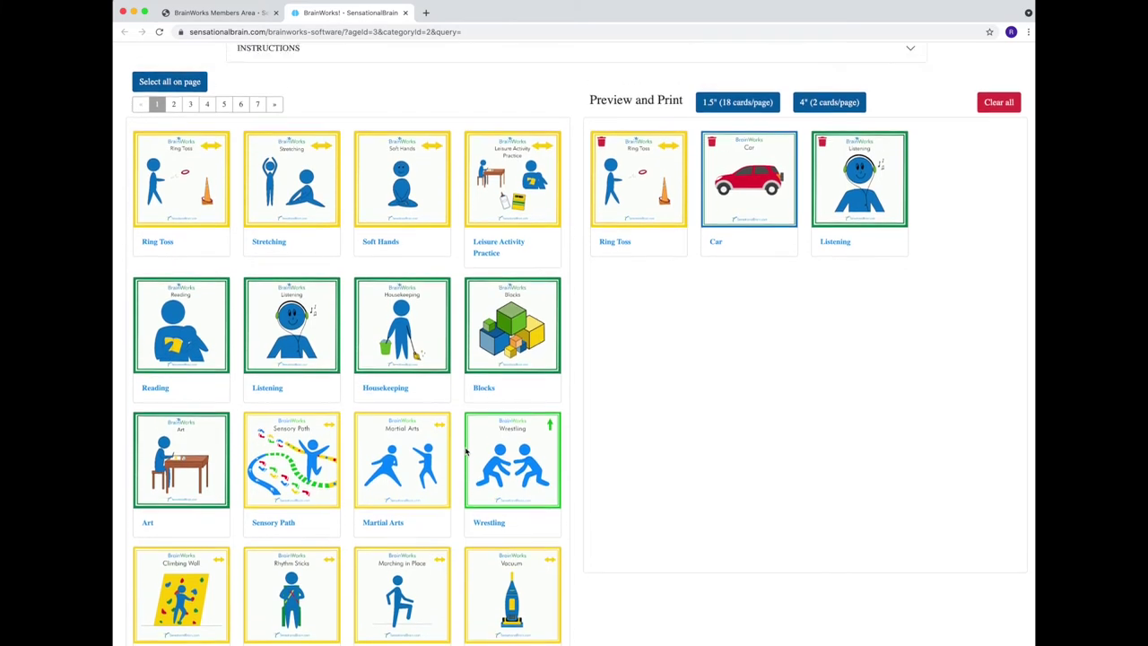
{"action": "left_click", "coordinate": [240, 207]}
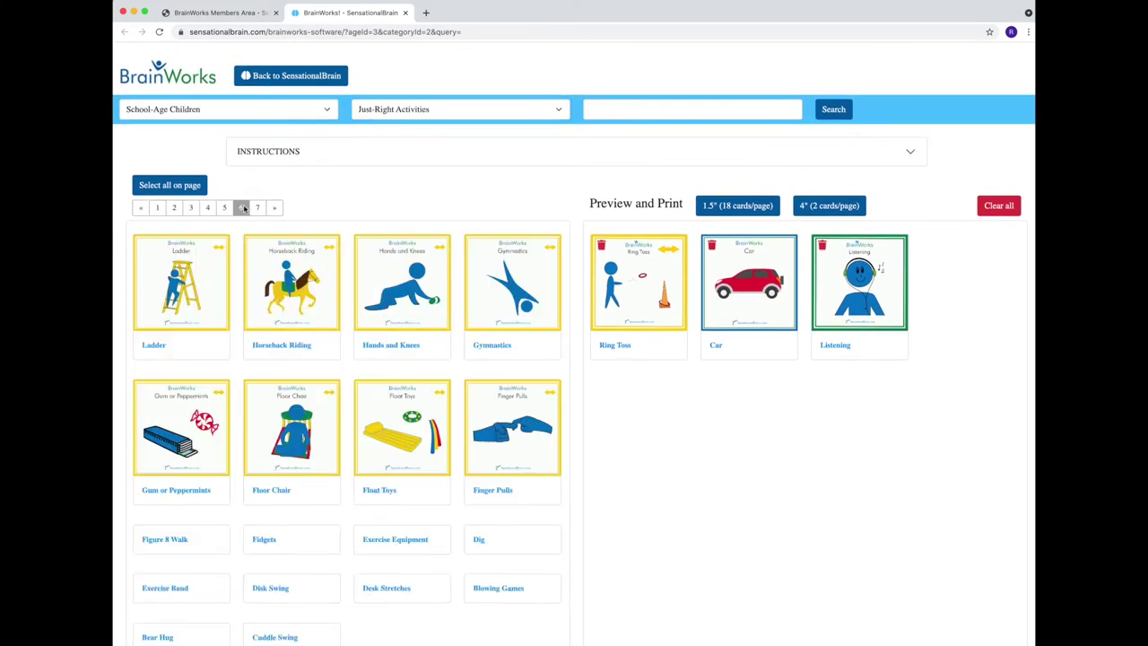
Step: Go to the next card page and add Cross Crawl to the front of the preview
{"action": "scroll", "coordinate": [288, 305], "scroll_direction": "down", "scroll_amount": 5}
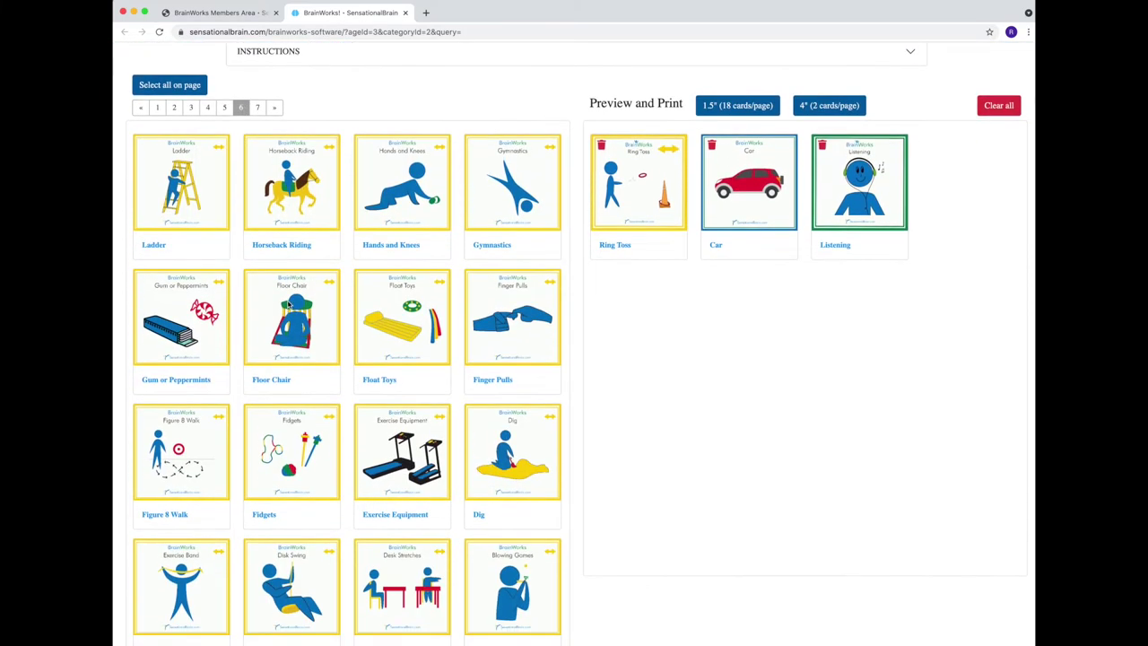
{"action": "scroll", "coordinate": [287, 305], "scroll_direction": "down", "scroll_amount": 1}
{"action": "scroll", "coordinate": [288, 303], "scroll_direction": "up", "scroll_amount": 5}
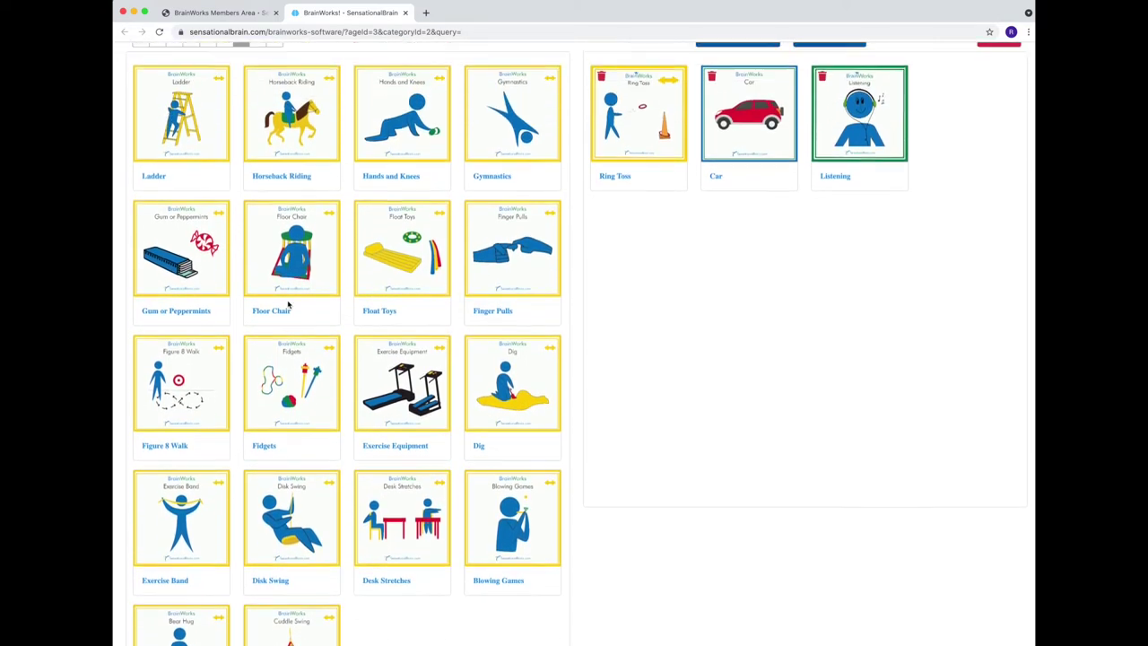
{"action": "left_click", "coordinate": [275, 170]}
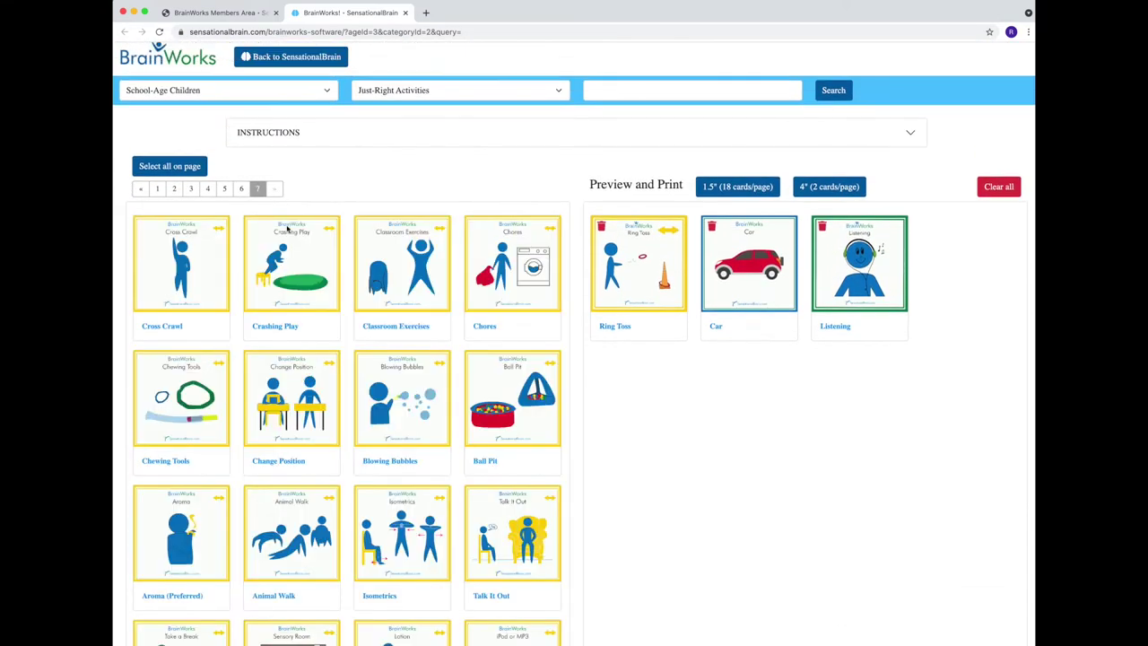
{"action": "left_click_drag", "start_coordinate": [206, 290], "coordinate": [700, 408]}
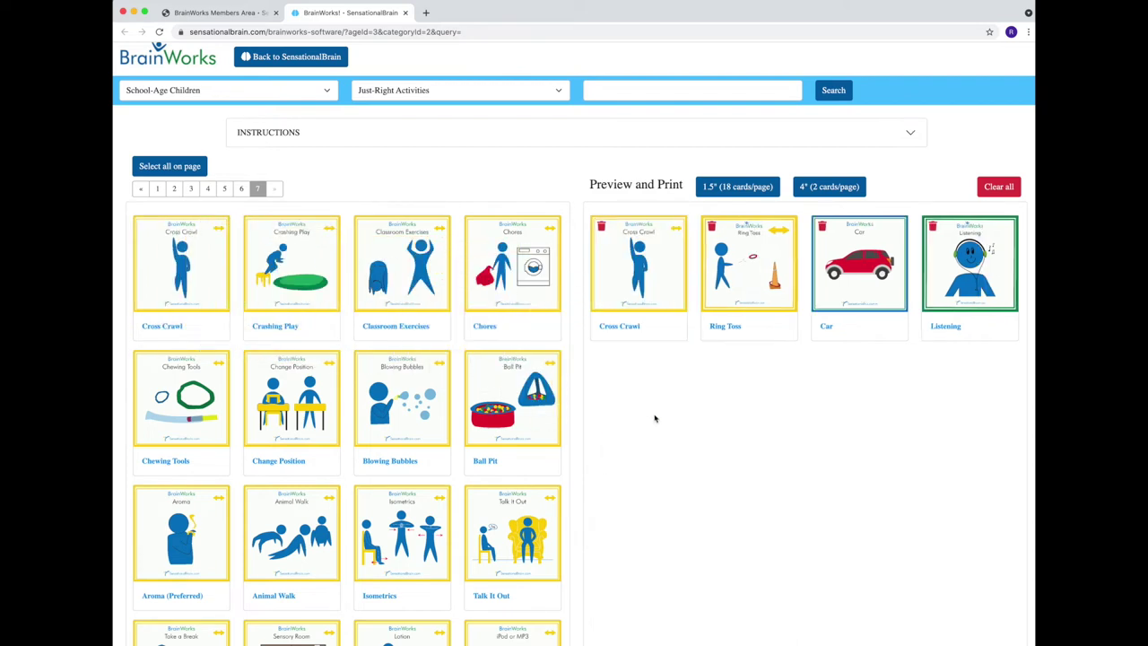
Step: Place Bolster Swing third in the preview and remove the Car card
{"action": "scroll", "coordinate": [654, 418], "scroll_direction": "down", "scroll_amount": 5}
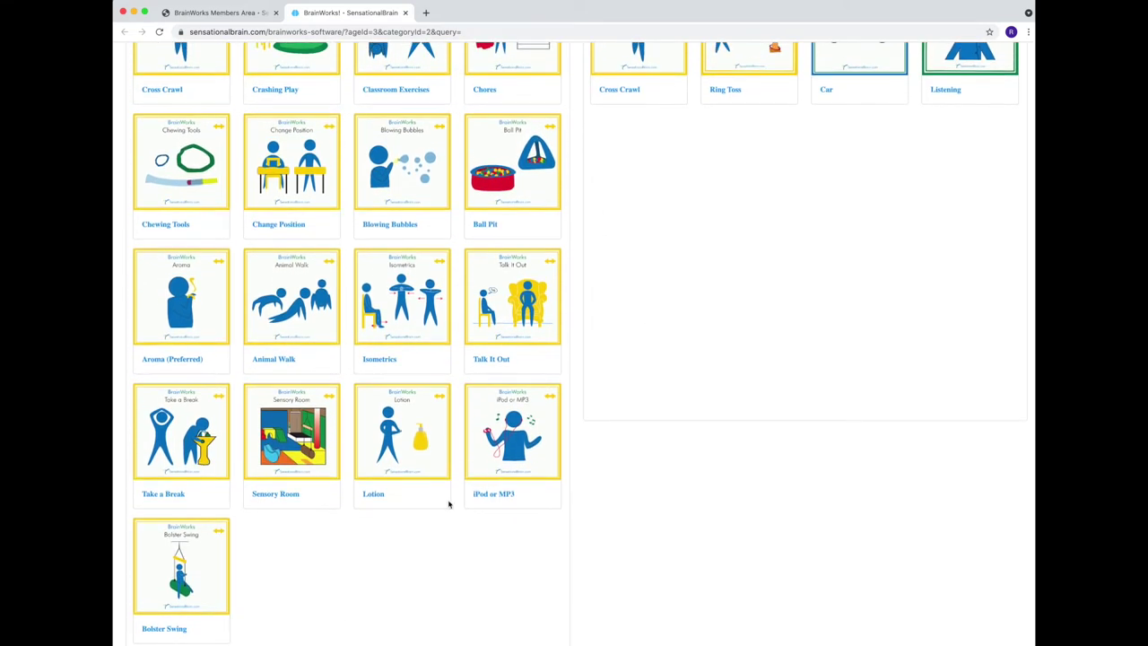
{"action": "left_click_drag", "start_coordinate": [189, 549], "coordinate": [749, 519]}
{"action": "left_click_drag", "start_coordinate": [179, 560], "coordinate": [720, 181]}
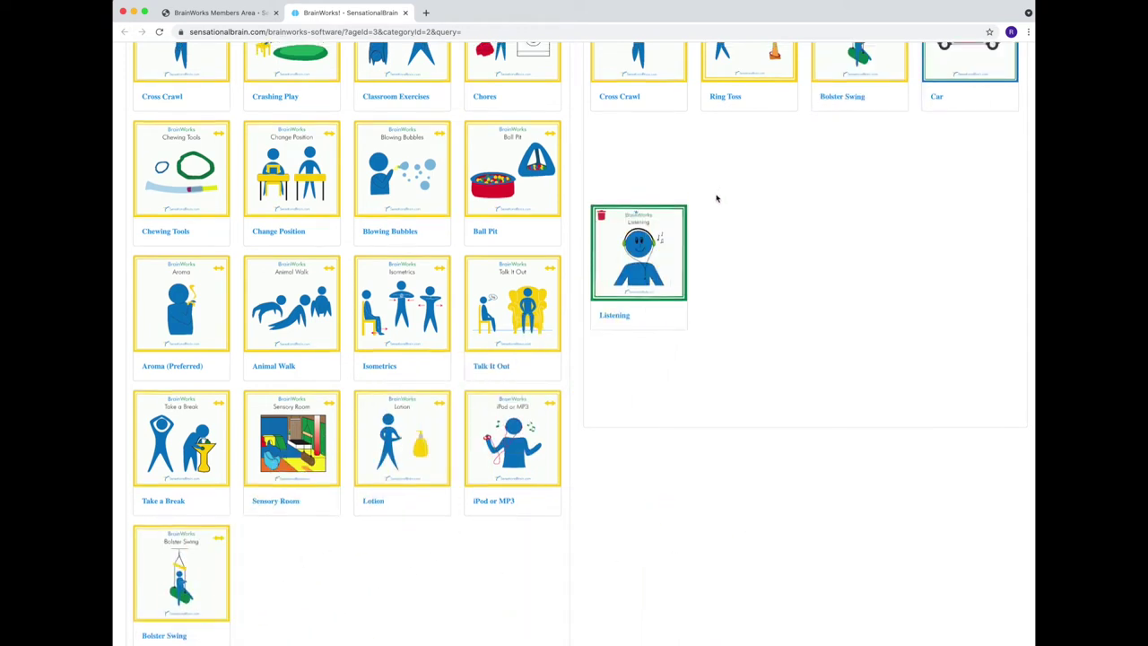
{"action": "scroll", "coordinate": [715, 195], "scroll_direction": "up", "scroll_amount": 5}
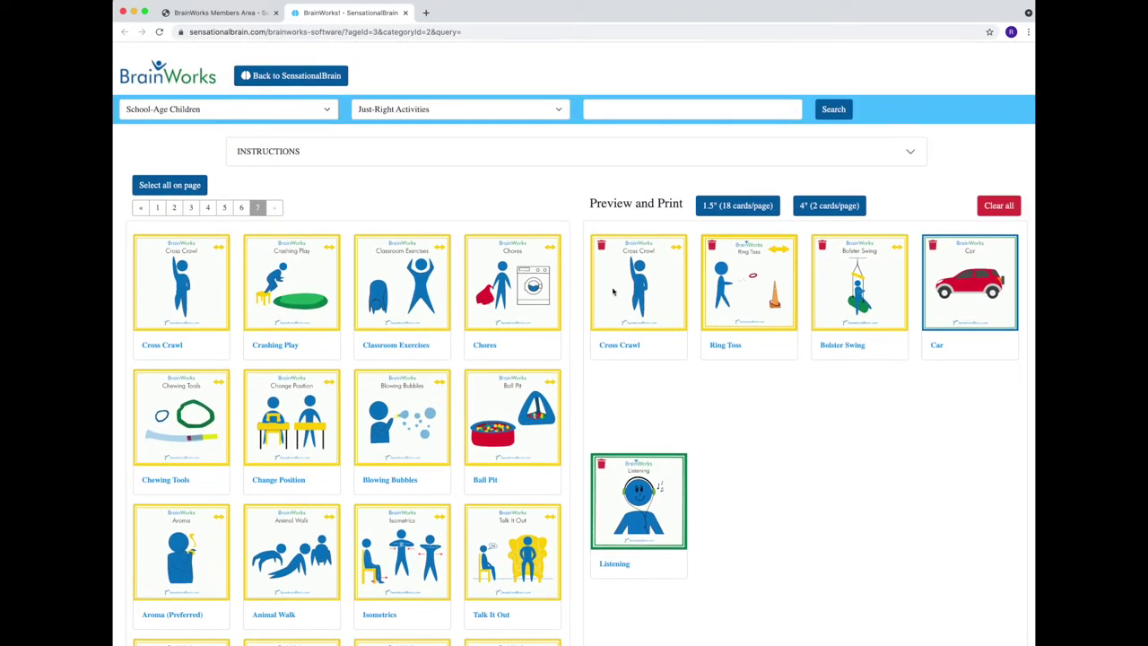
{"action": "left_click", "coordinate": [932, 246]}
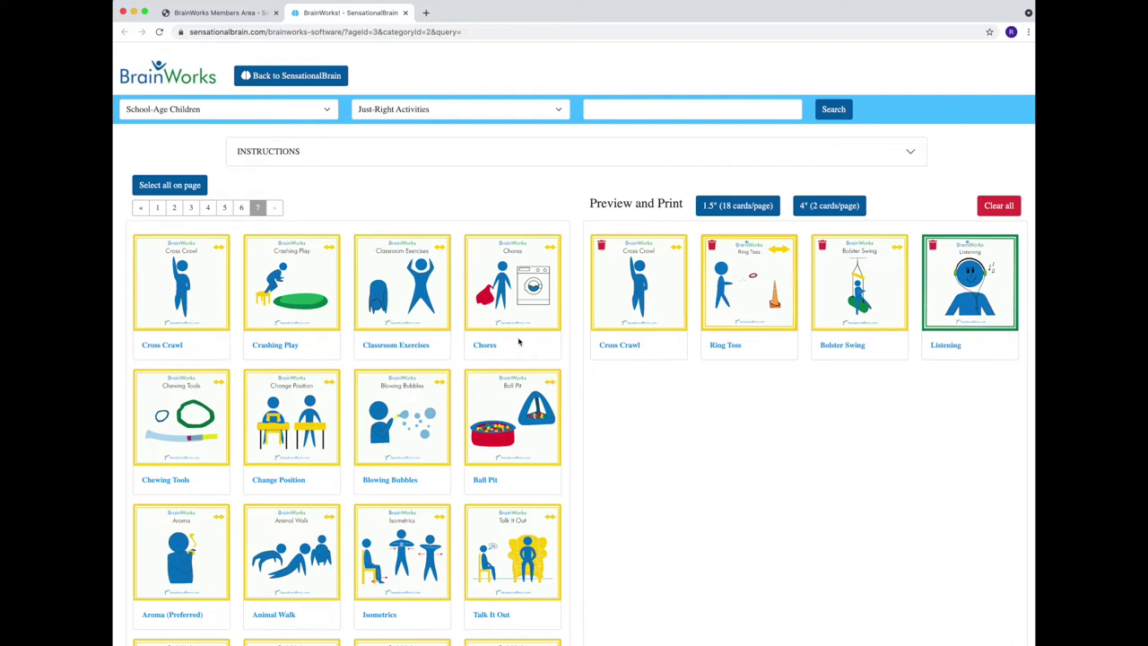
Step: Clear the age filter and show Reflex Integration Activities cards
{"action": "left_click", "coordinate": [321, 112]}
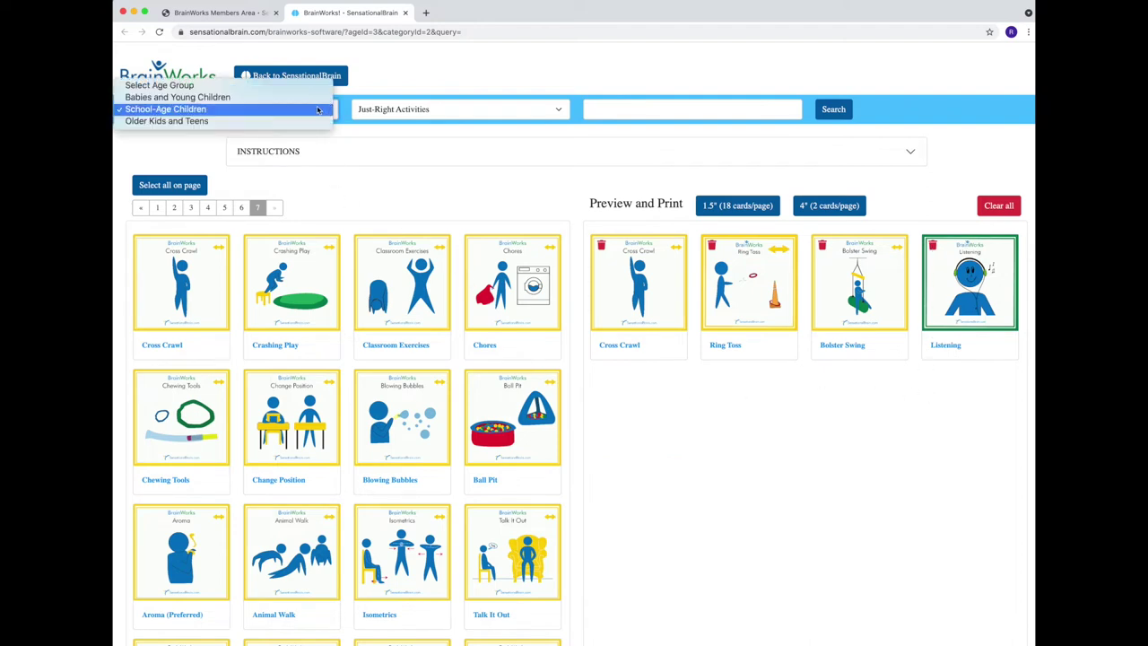
{"action": "left_click", "coordinate": [301, 85]}
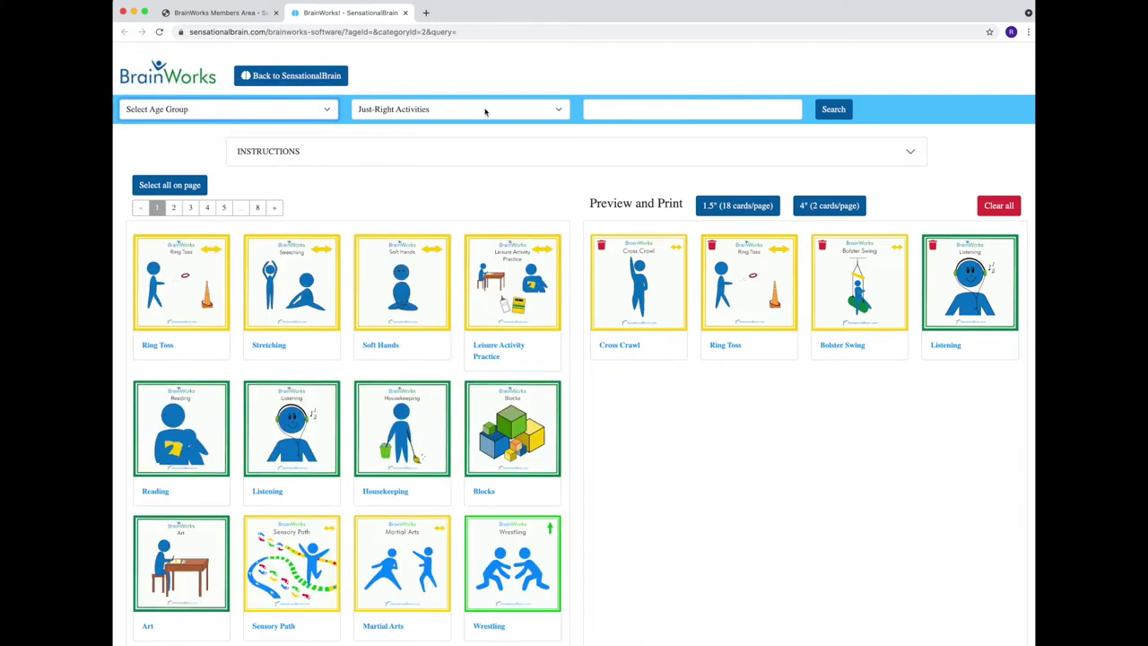
{"action": "left_click", "coordinate": [485, 111]}
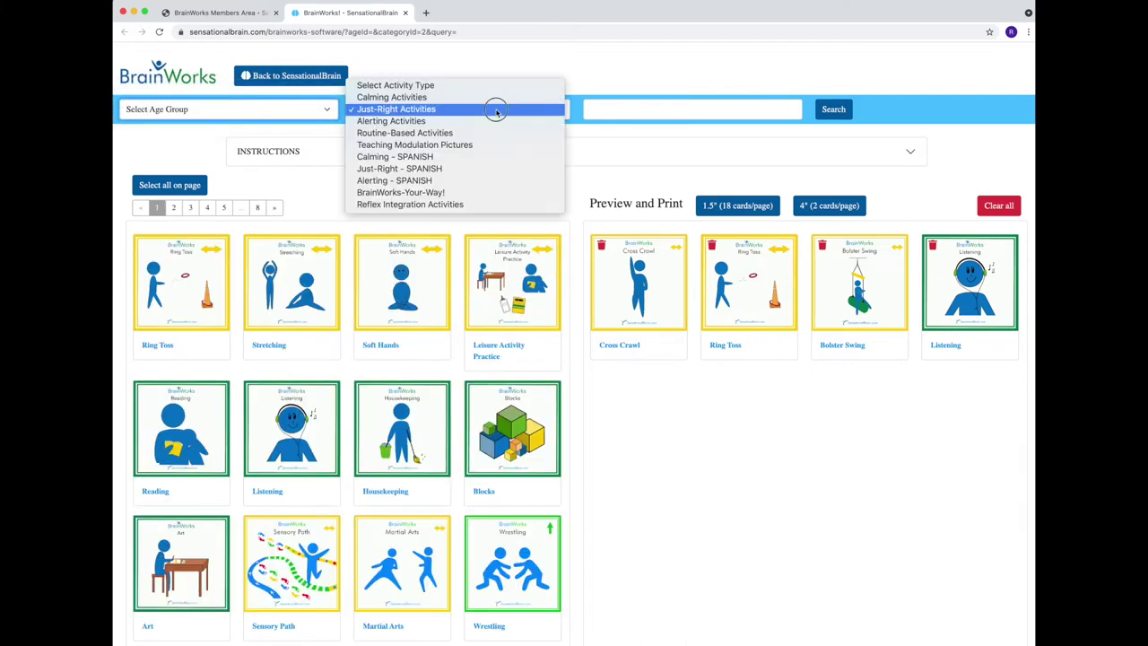
{"action": "left_click", "coordinate": [468, 204]}
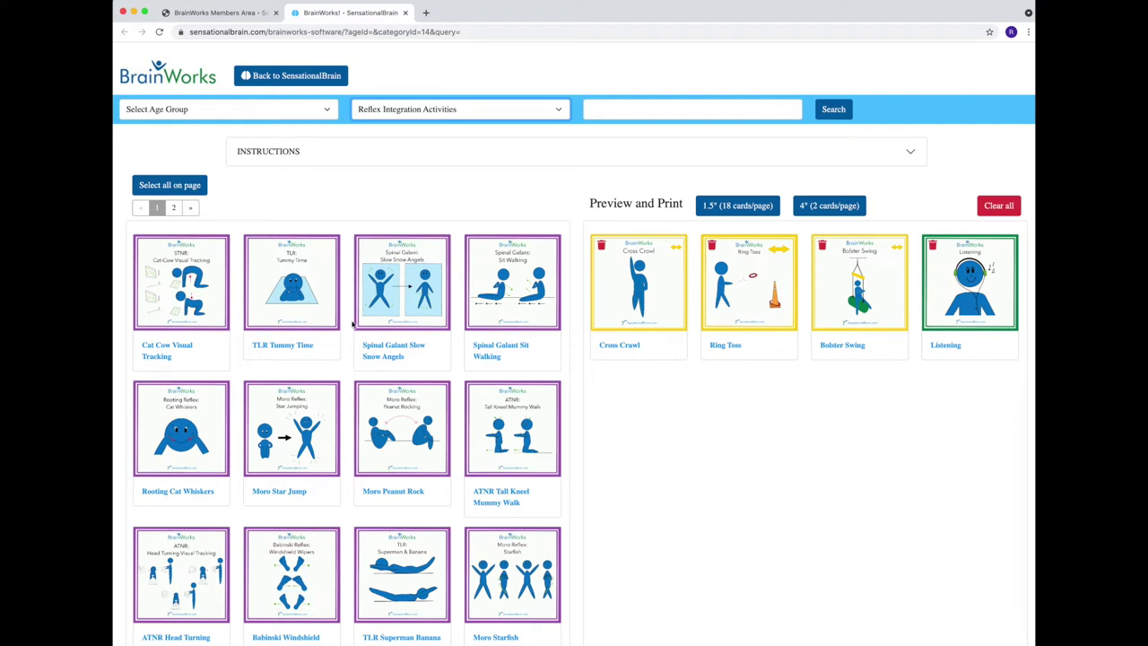
Step: Remove every card from the print preview with Clear all, confirming Yes, clear all
{"action": "scroll", "coordinate": [352, 324], "scroll_direction": "down", "scroll_amount": 5}
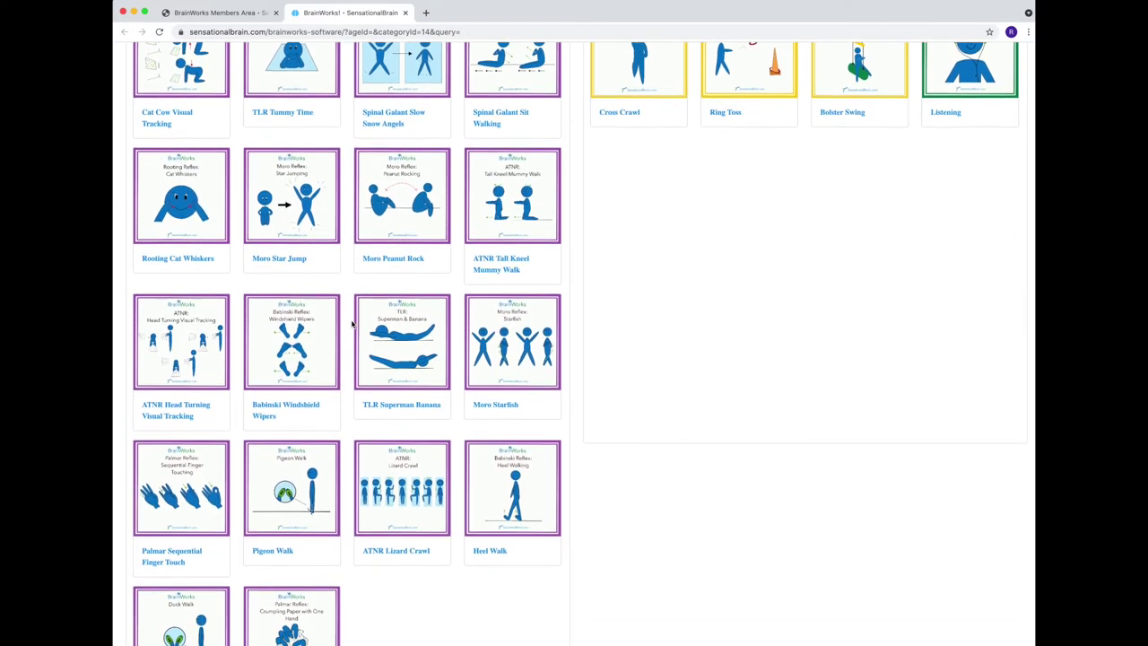
{"action": "scroll", "coordinate": [353, 324], "scroll_direction": "up", "scroll_amount": 5}
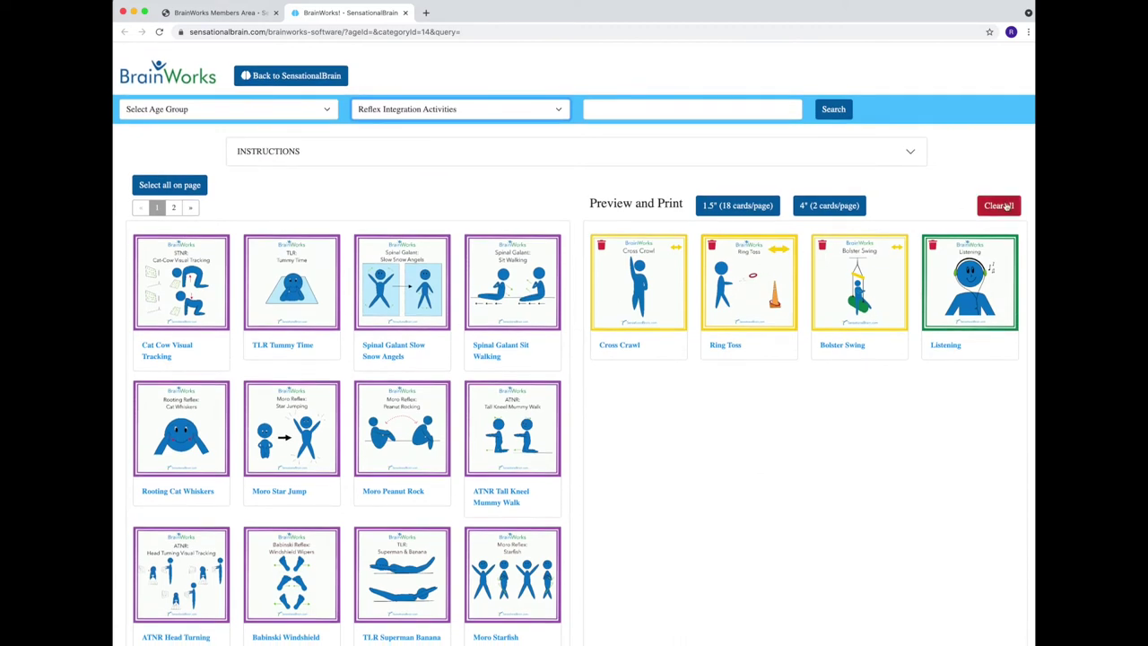
{"action": "left_click", "coordinate": [1006, 206]}
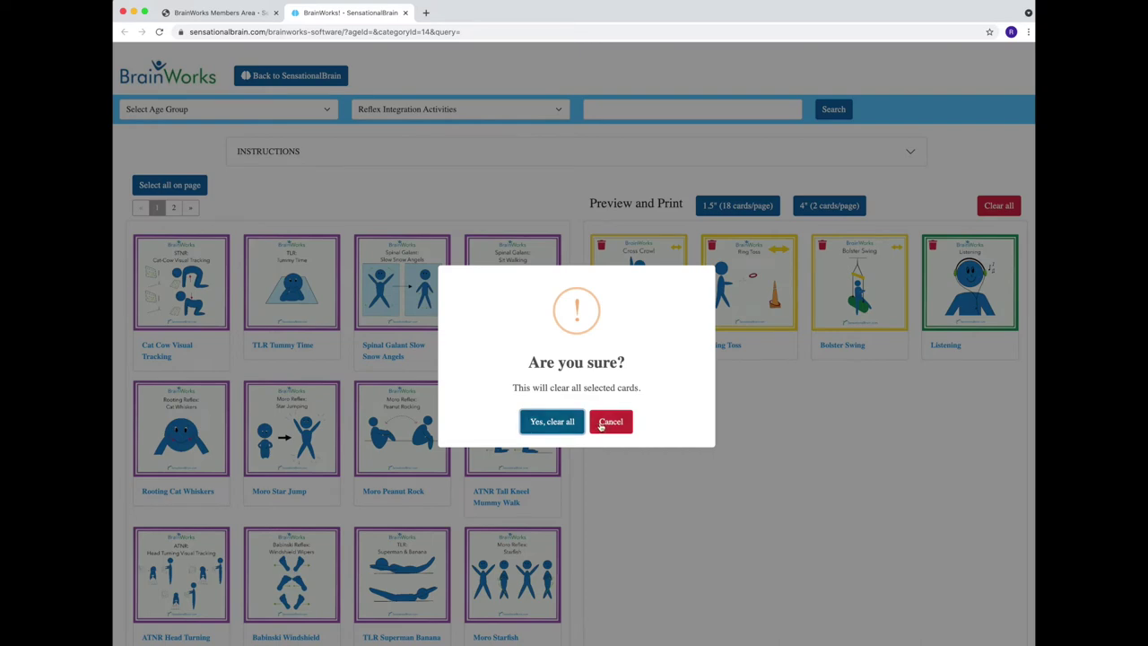
{"action": "left_click", "coordinate": [568, 426]}
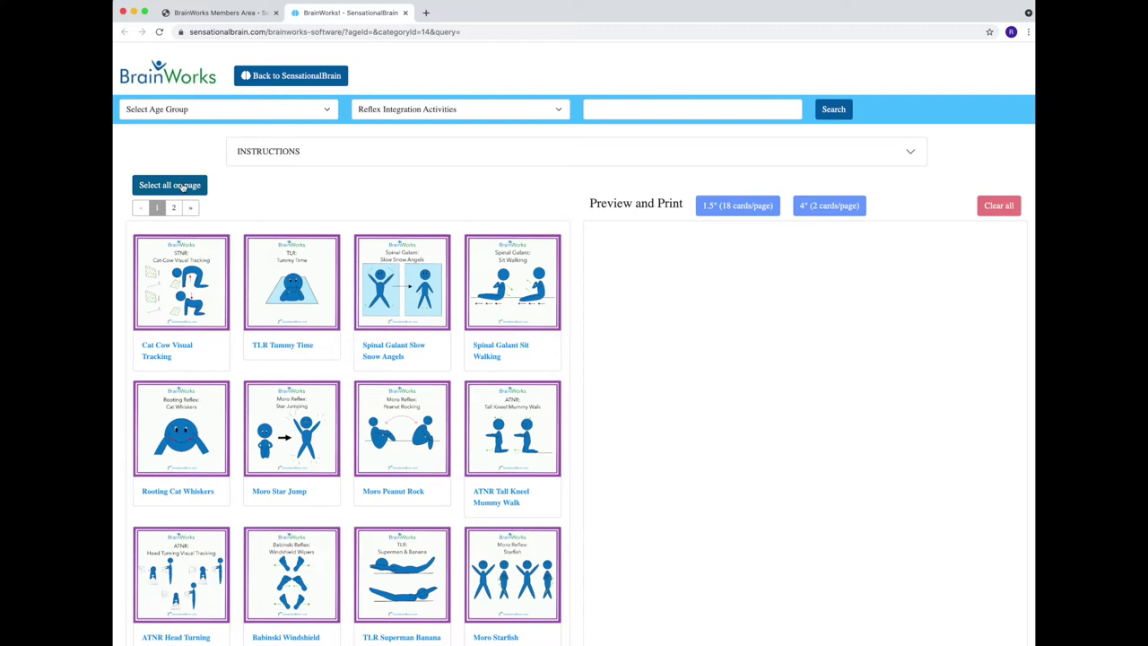
Step: Add all 12 Reflex Integration cards on page 1 to the preview
{"action": "left_click", "coordinate": [182, 186]}
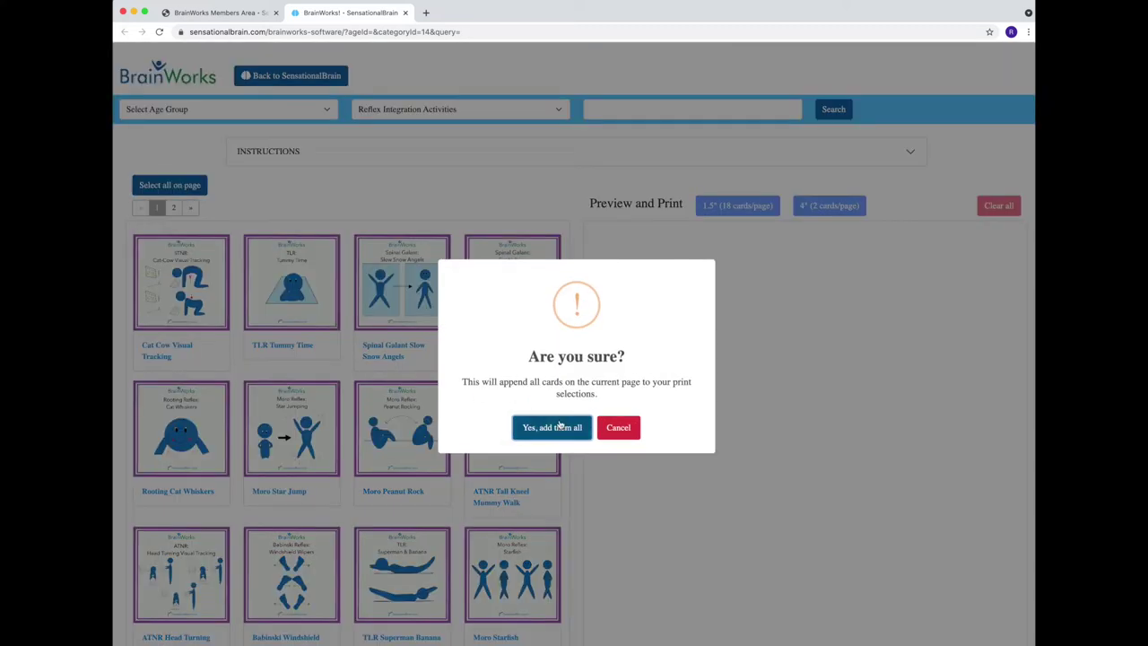
{"action": "left_click", "coordinate": [560, 429]}
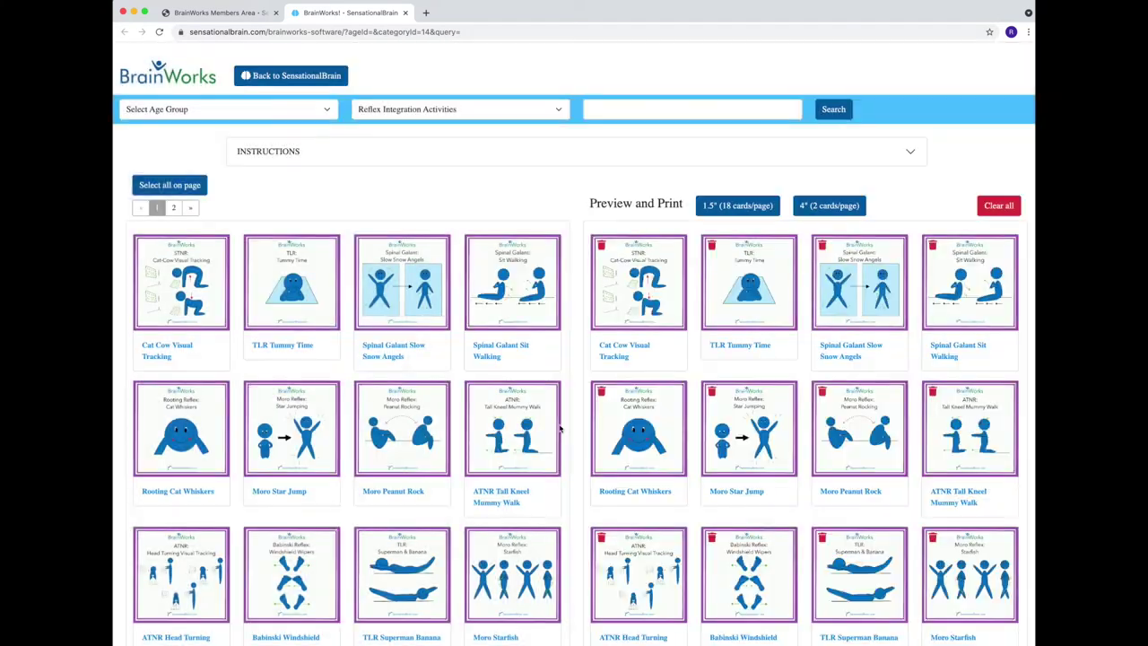
{"action": "scroll", "coordinate": [730, 414], "scroll_direction": "down", "scroll_amount": 5}
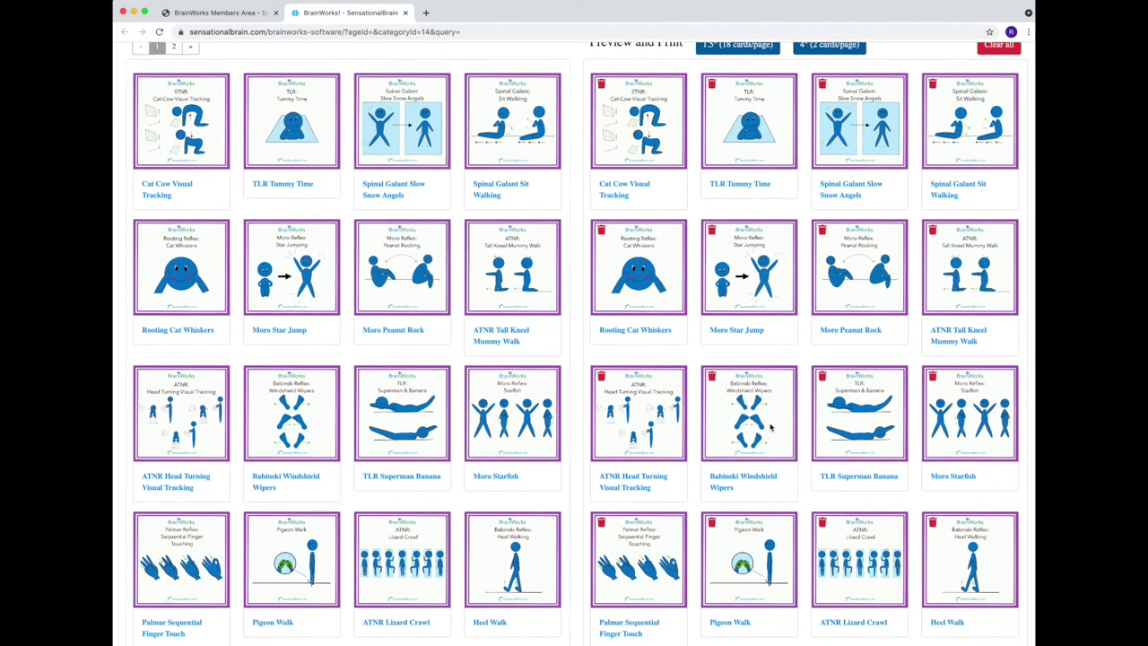
{"action": "scroll", "coordinate": [768, 427], "scroll_direction": "up", "scroll_amount": 5}
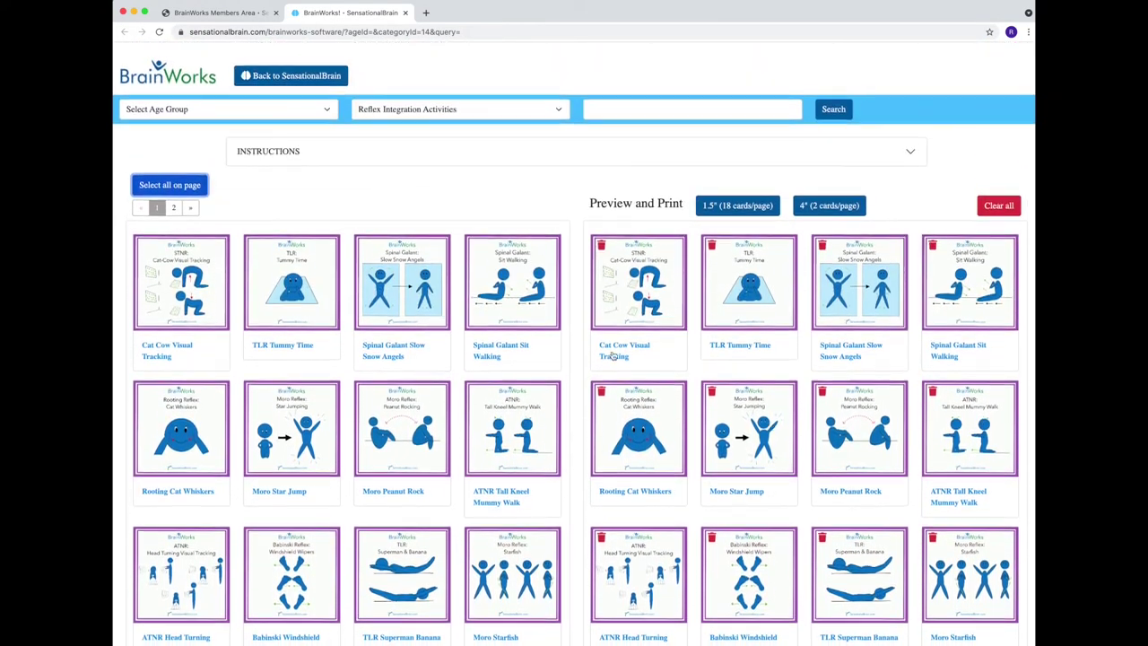
Step: Add both page 2 Reflex Integration cards to the preview as well
{"action": "left_click", "coordinate": [176, 208]}
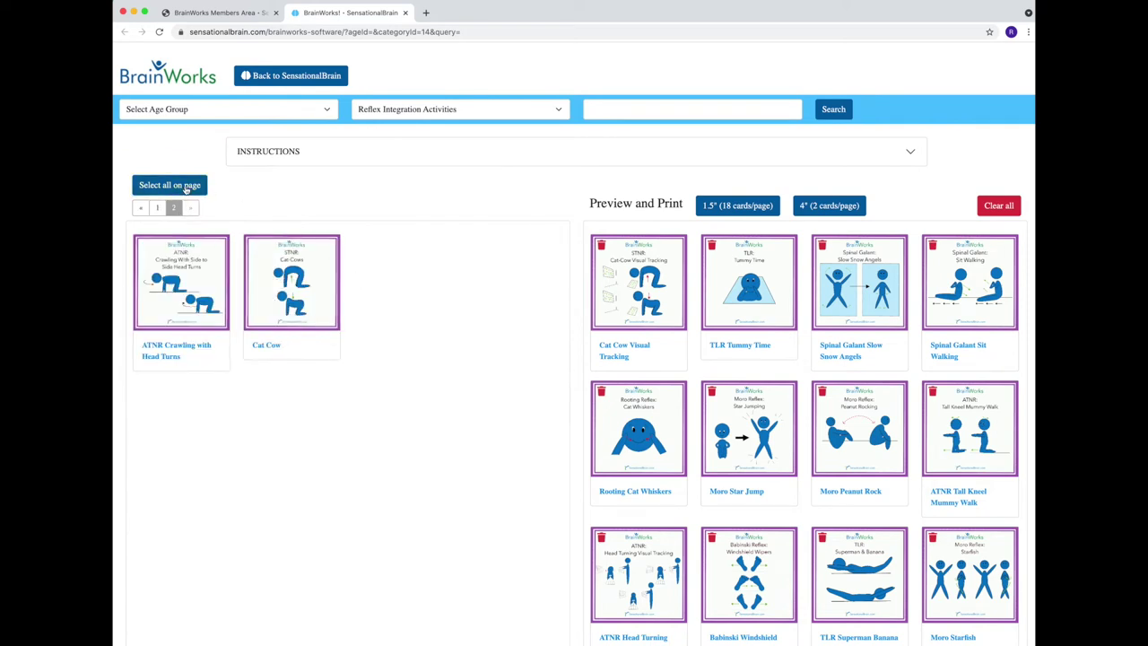
{"action": "left_click", "coordinate": [187, 186]}
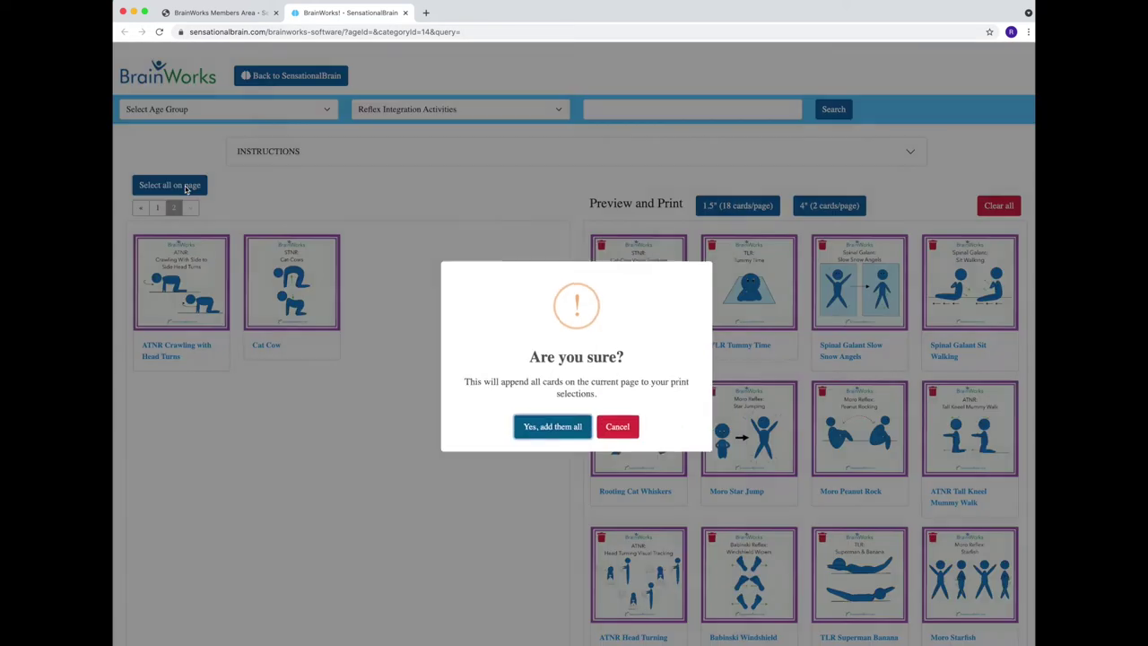
{"action": "left_click", "coordinate": [545, 429]}
{"action": "scroll", "coordinate": [760, 484], "scroll_direction": "down", "scroll_amount": 4}
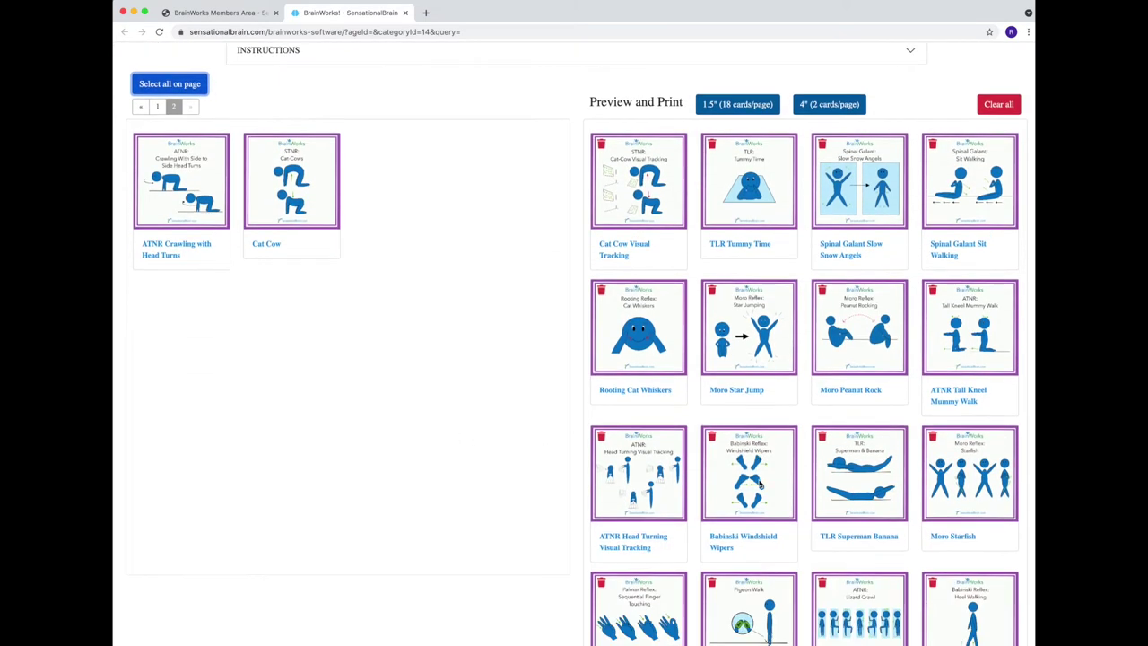
{"action": "scroll", "coordinate": [887, 484], "scroll_direction": "up", "scroll_amount": 4}
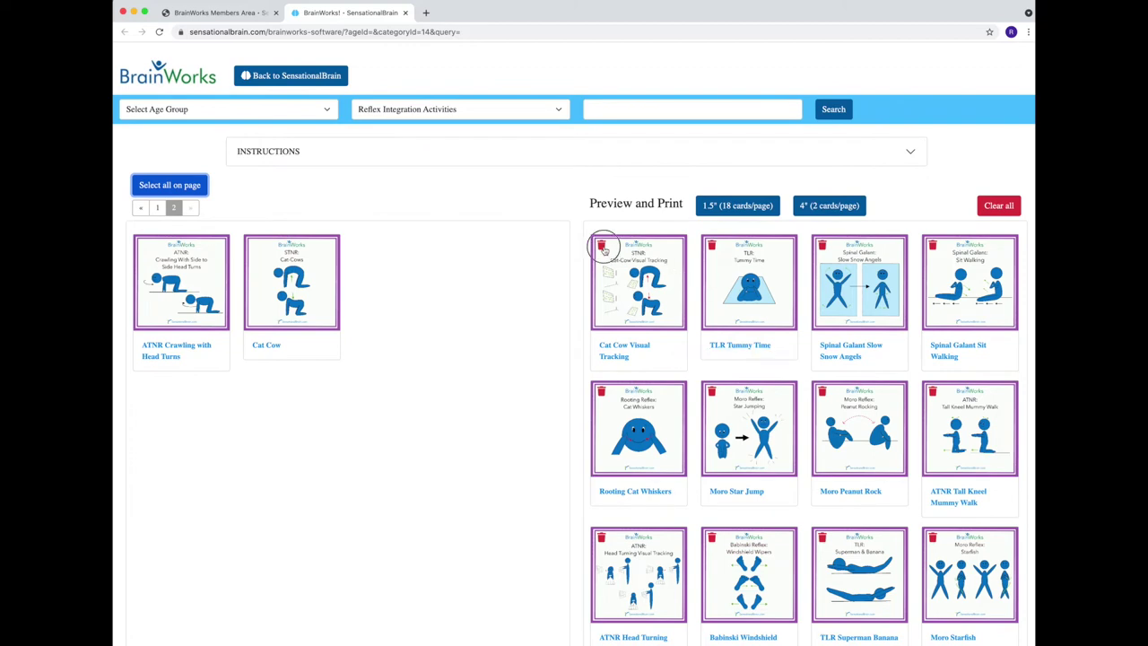
Step: Trash Cat Cow Visual Tracking, then move Moro Starfish and Spinal Galant Sit Walking into second slots
{"action": "left_click", "coordinate": [602, 247]}
{"action": "scroll", "coordinate": [790, 415], "scroll_direction": "down", "scroll_amount": 2}
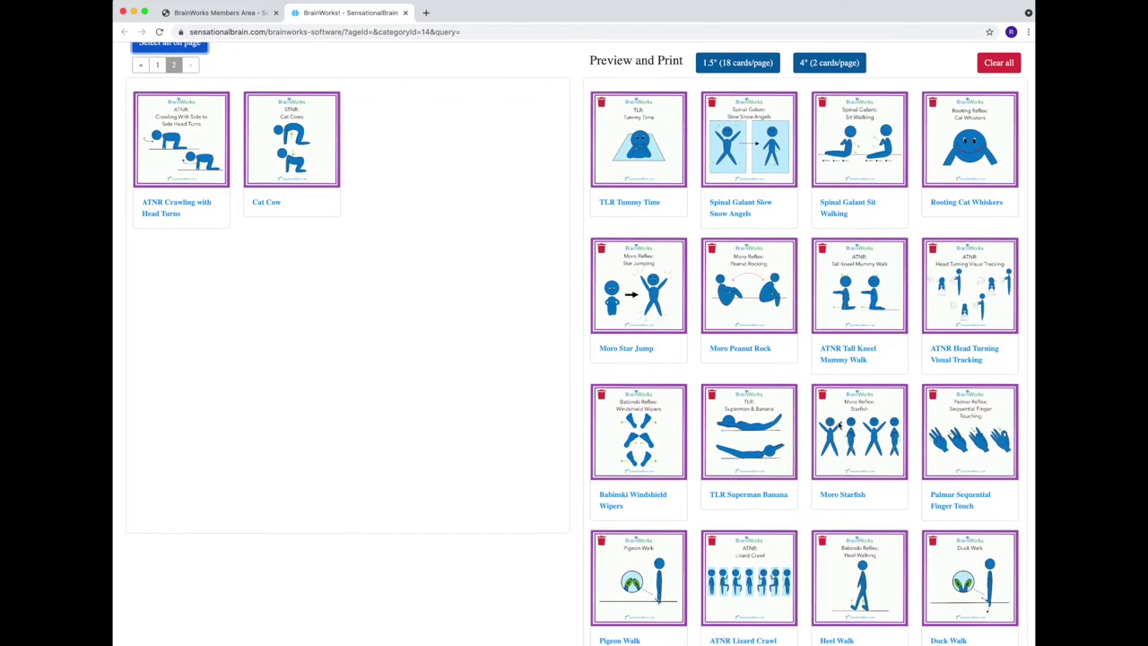
{"action": "left_click_drag", "start_coordinate": [850, 425], "coordinate": [717, 296]}
{"action": "scroll", "coordinate": [801, 375], "scroll_direction": "up", "scroll_amount": 2}
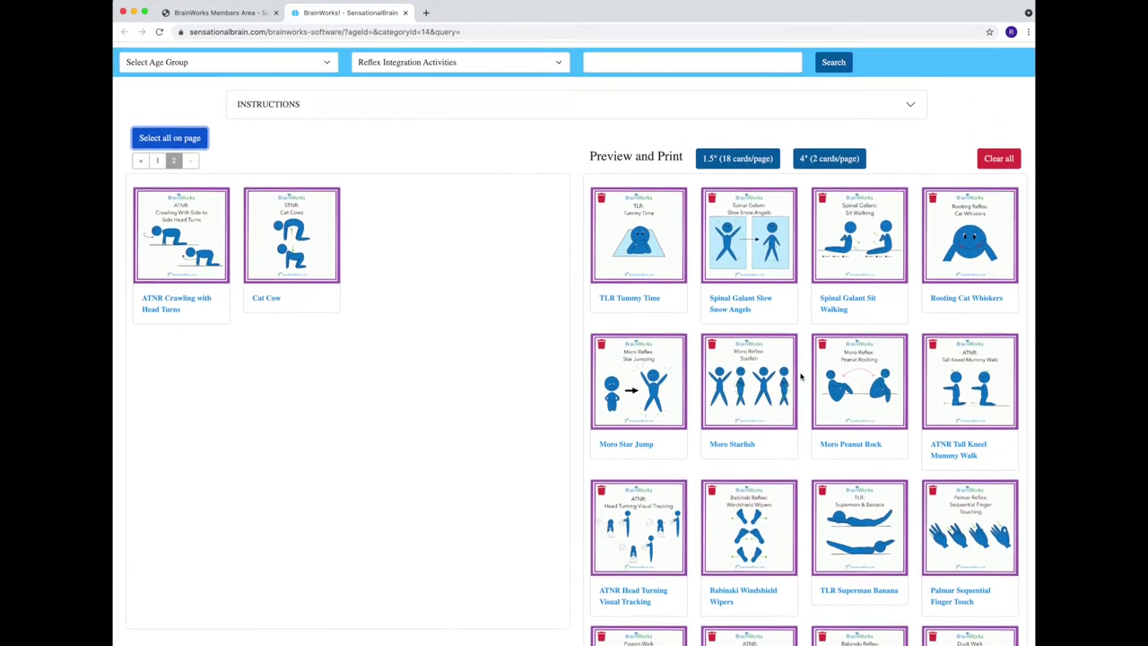
{"action": "left_click_drag", "start_coordinate": [854, 269], "coordinate": [753, 260]}
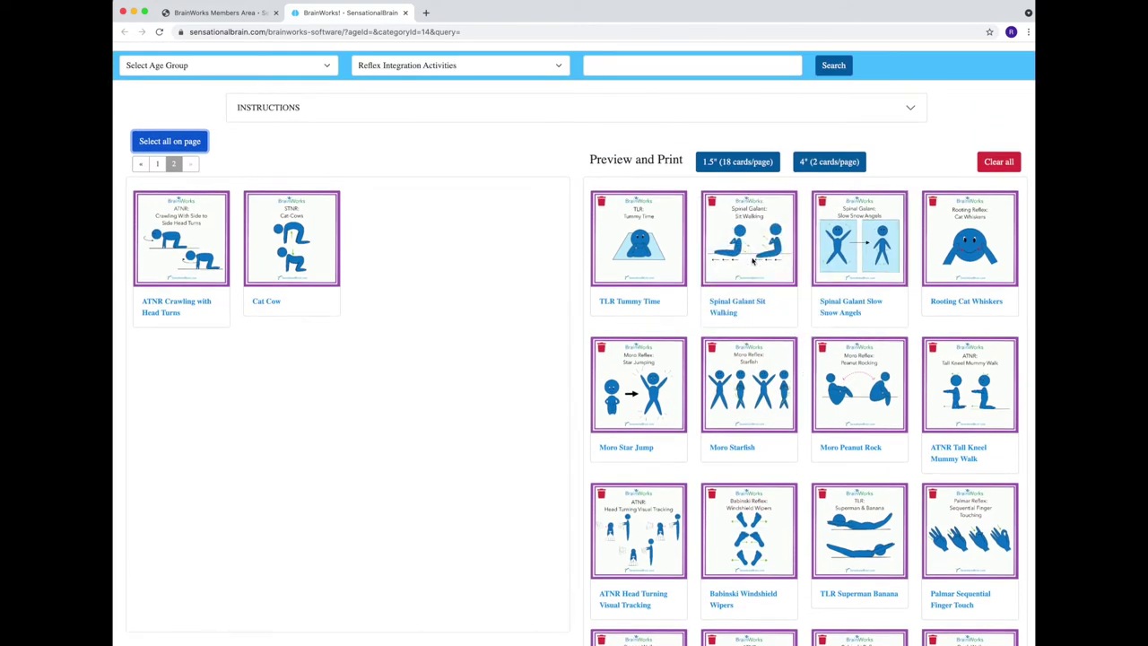
{"action": "scroll", "coordinate": [775, 240], "scroll_direction": "up", "scroll_amount": 1}
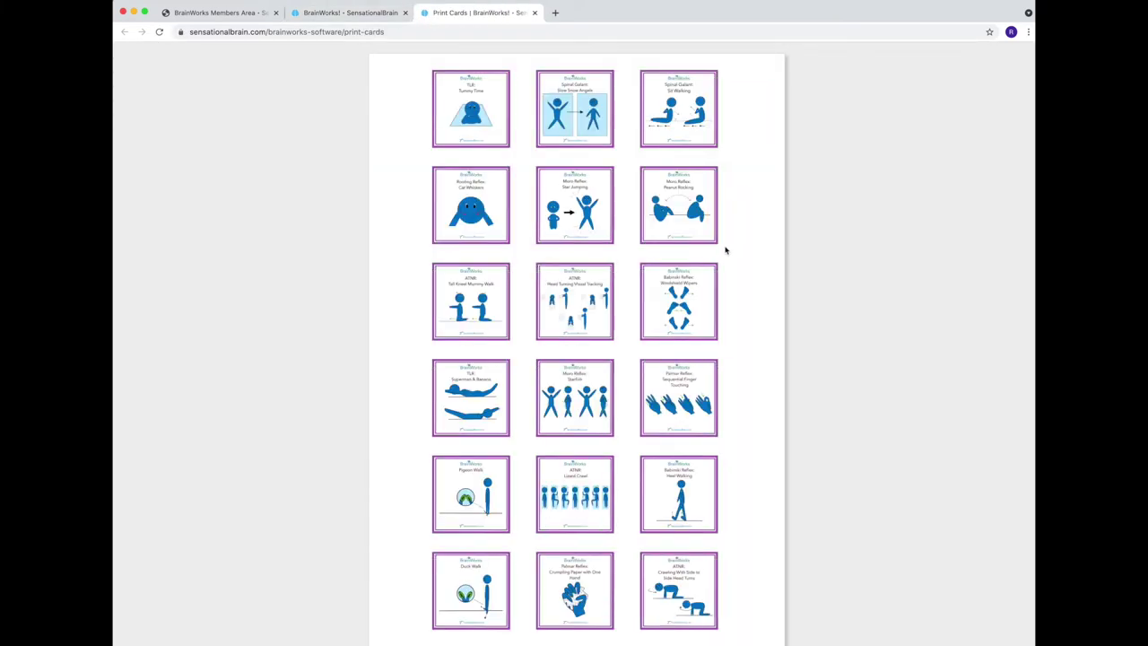
Step: Return to the BrainWorks card preview tab and scroll back to the top of the page
{"action": "scroll", "coordinate": [714, 315], "scroll_direction": "down", "scroll_amount": 5}
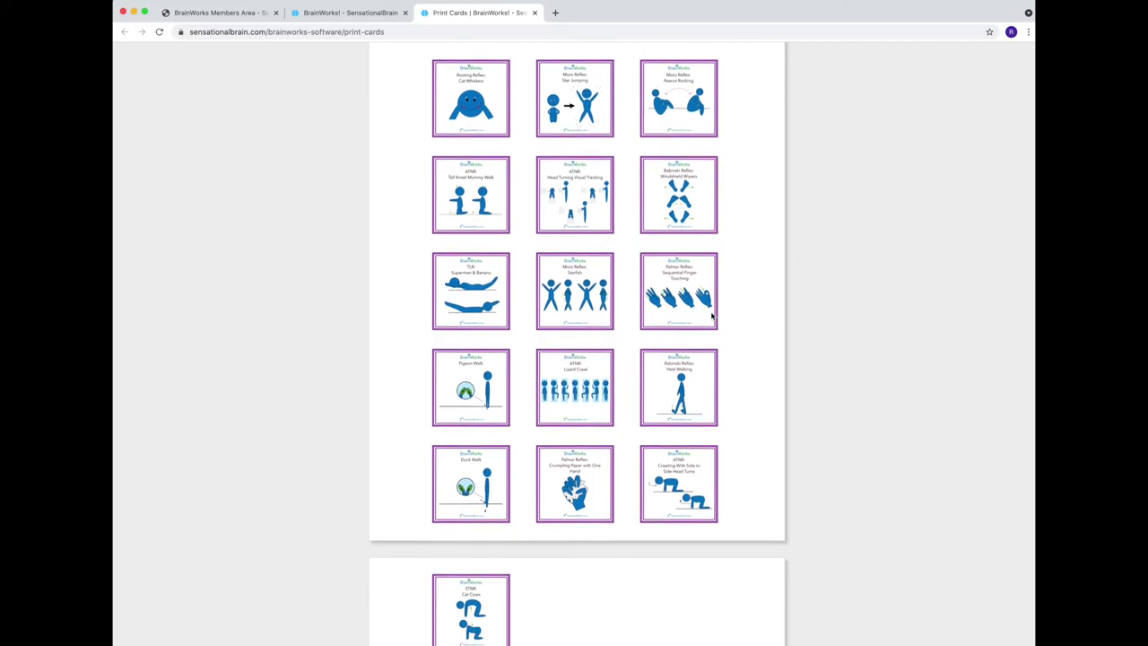
{"action": "scroll", "coordinate": [712, 316], "scroll_direction": "down", "scroll_amount": 3}
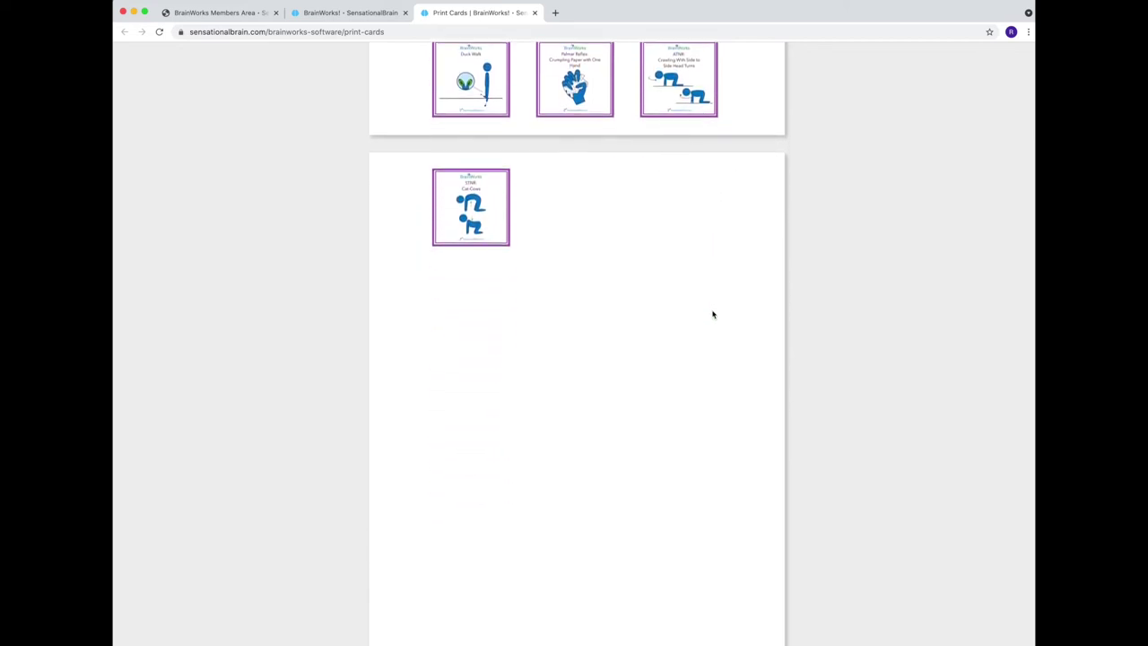
{"action": "scroll", "coordinate": [709, 316], "scroll_direction": "up", "scroll_amount": 10}
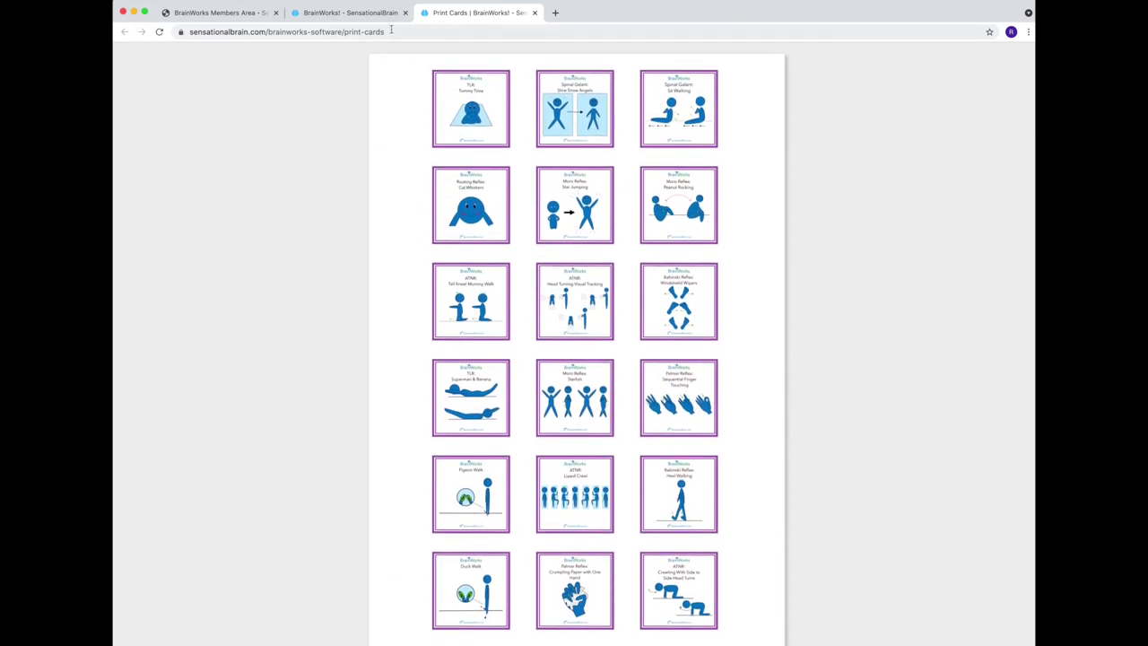
{"action": "left_click", "coordinate": [361, 14]}
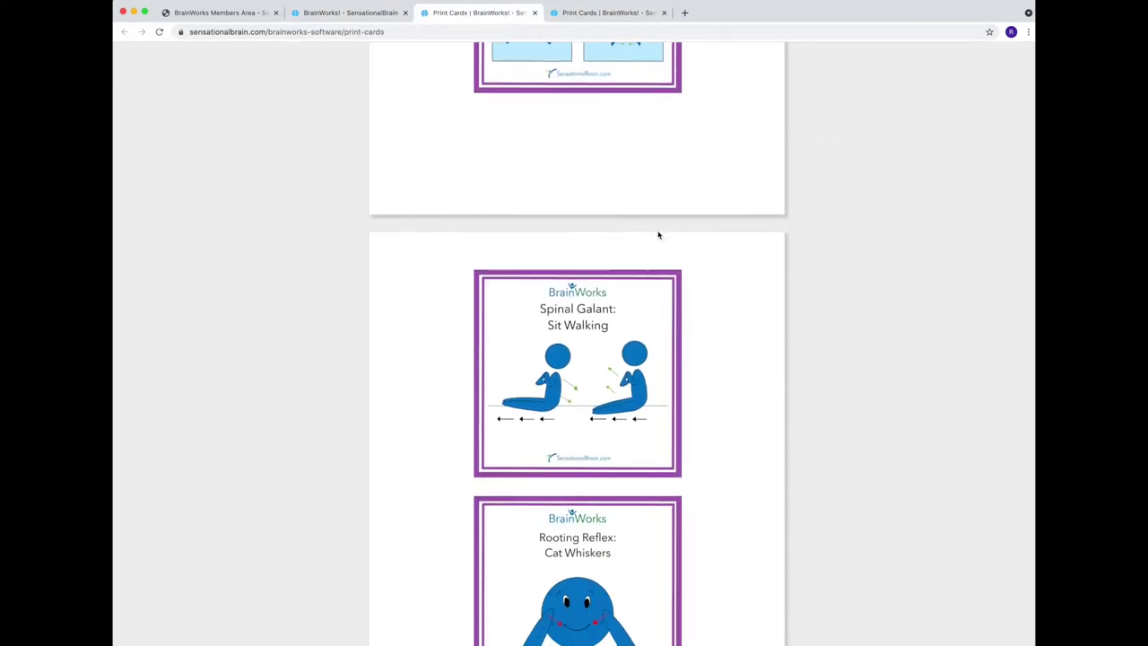
{"action": "scroll", "coordinate": [658, 235], "scroll_direction": "up", "scroll_amount": 10}
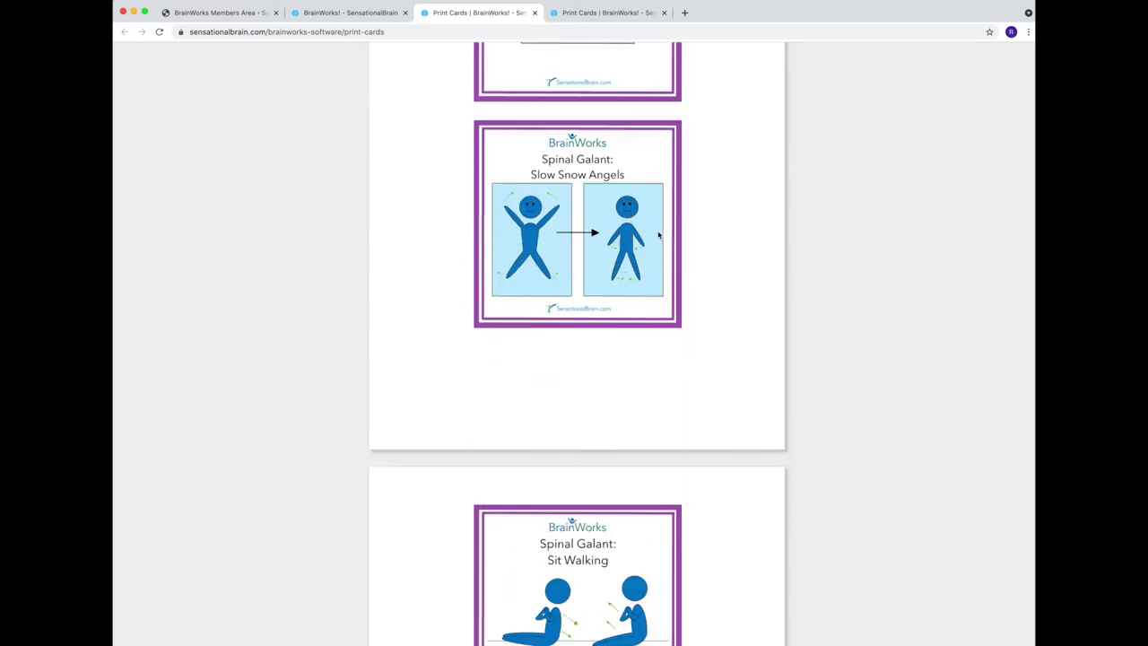
Step: Open Chrome's print dialog for the 4" cards and set Color to Color
{"action": "right_click", "coordinate": [737, 214]}
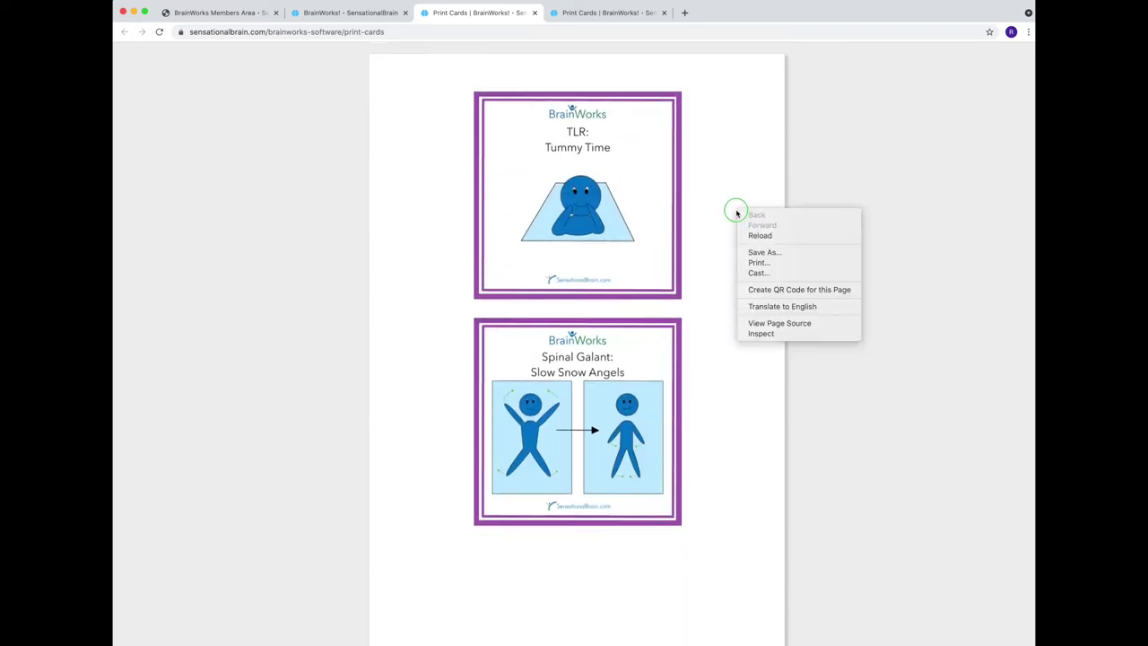
{"action": "left_click", "coordinate": [761, 262]}
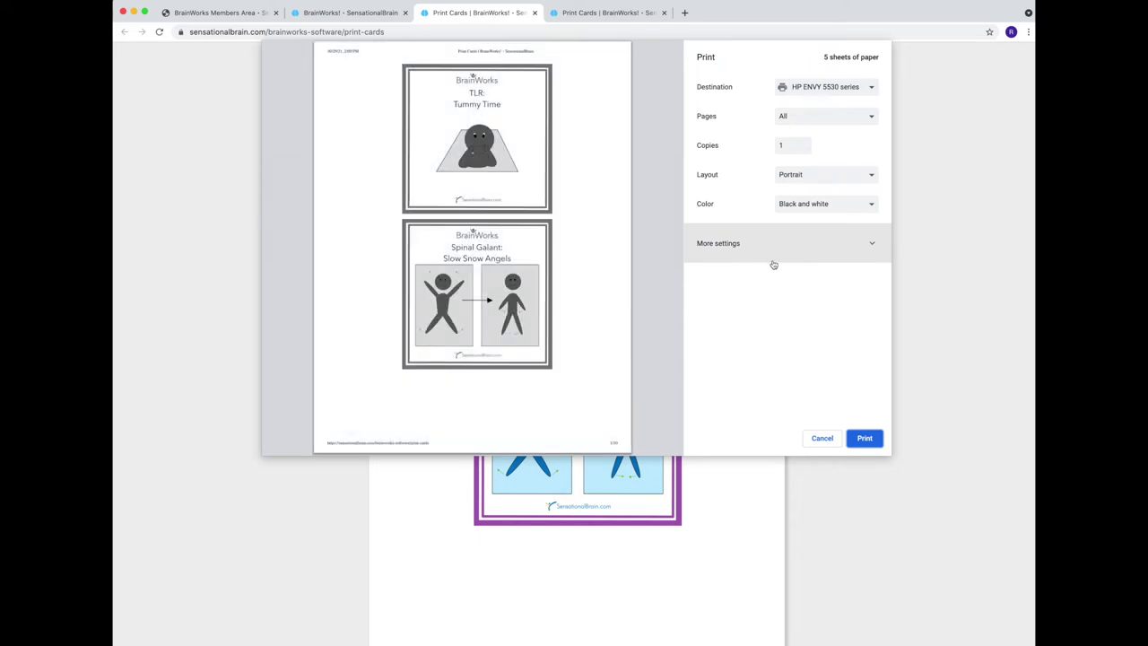
{"action": "left_click", "coordinate": [831, 206]}
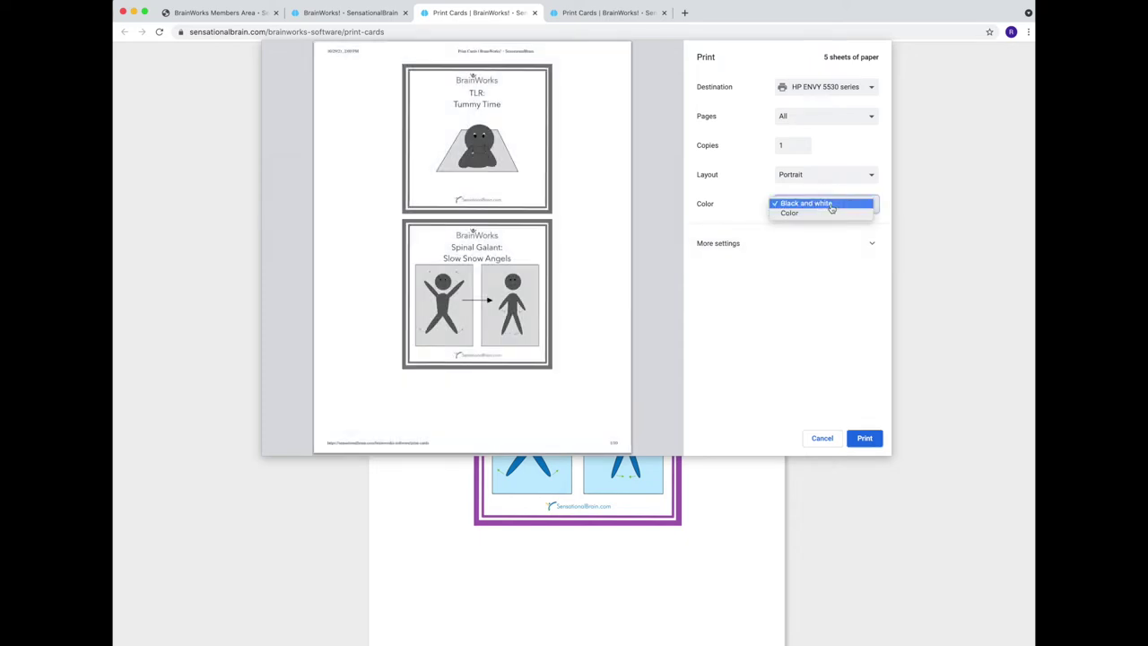
{"action": "left_click", "coordinate": [827, 215]}
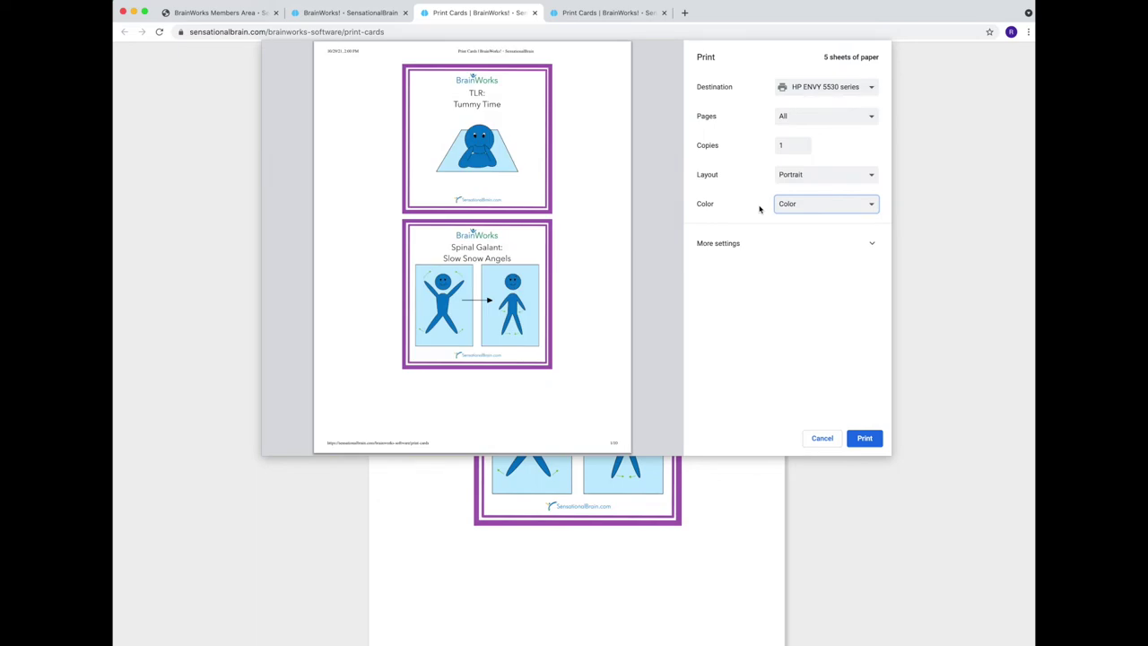
{"action": "scroll", "coordinate": [571, 227], "scroll_direction": "down", "scroll_amount": 10}
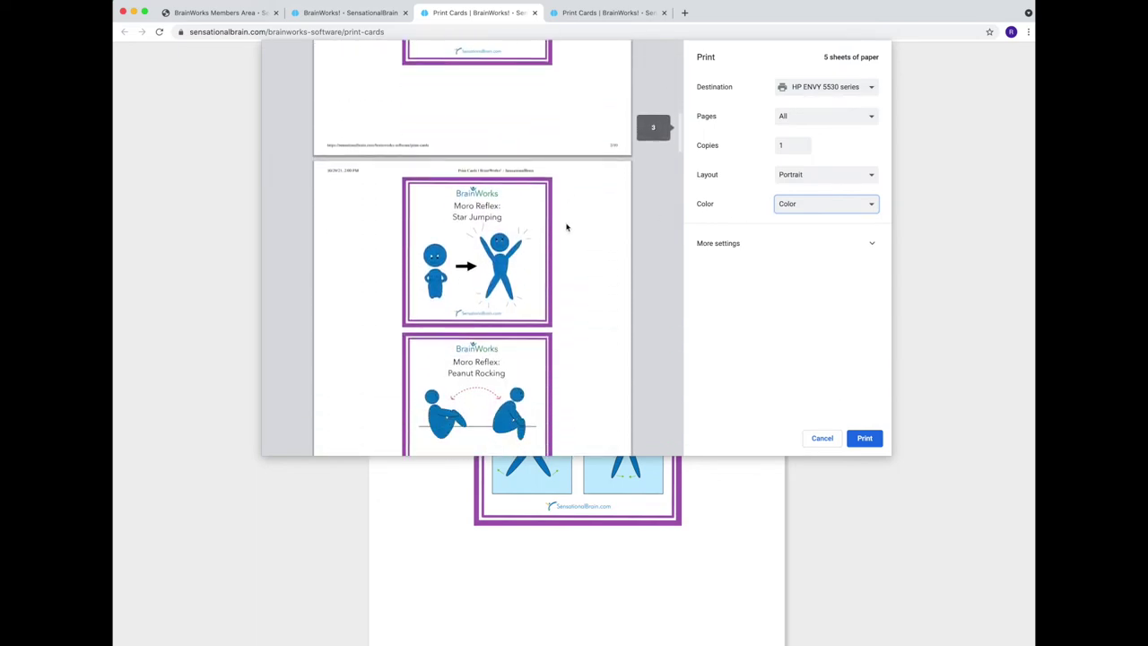
{"action": "scroll", "coordinate": [566, 226], "scroll_direction": "up", "scroll_amount": 10}
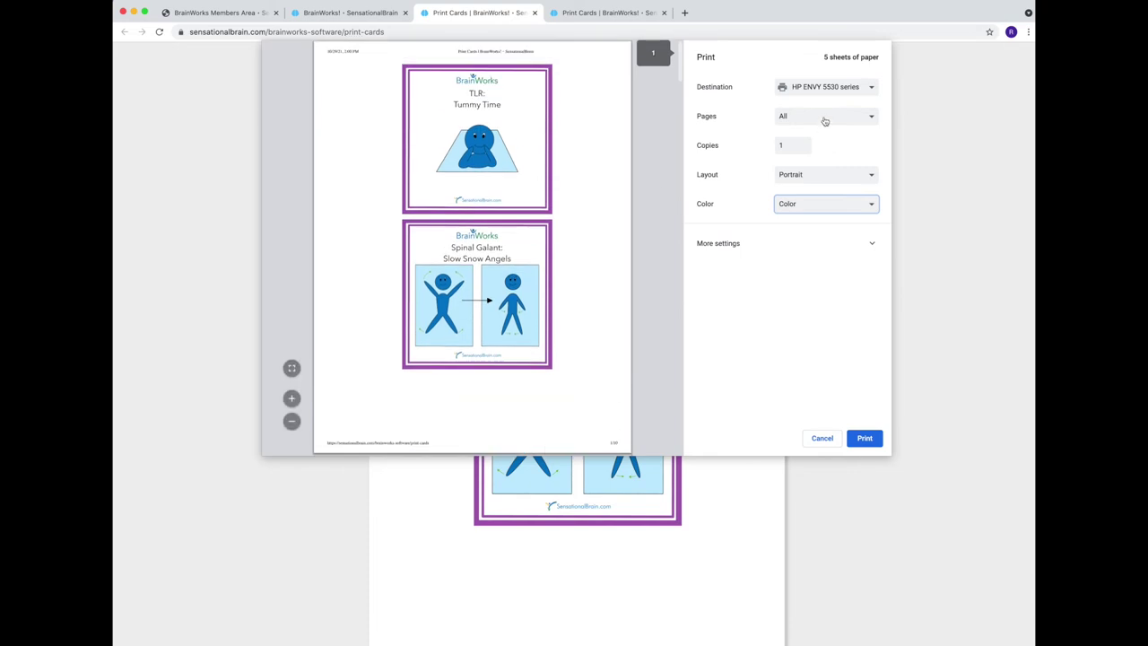
Step: Change the print destination to Save as PDF
{"action": "left_click", "coordinate": [827, 87]}
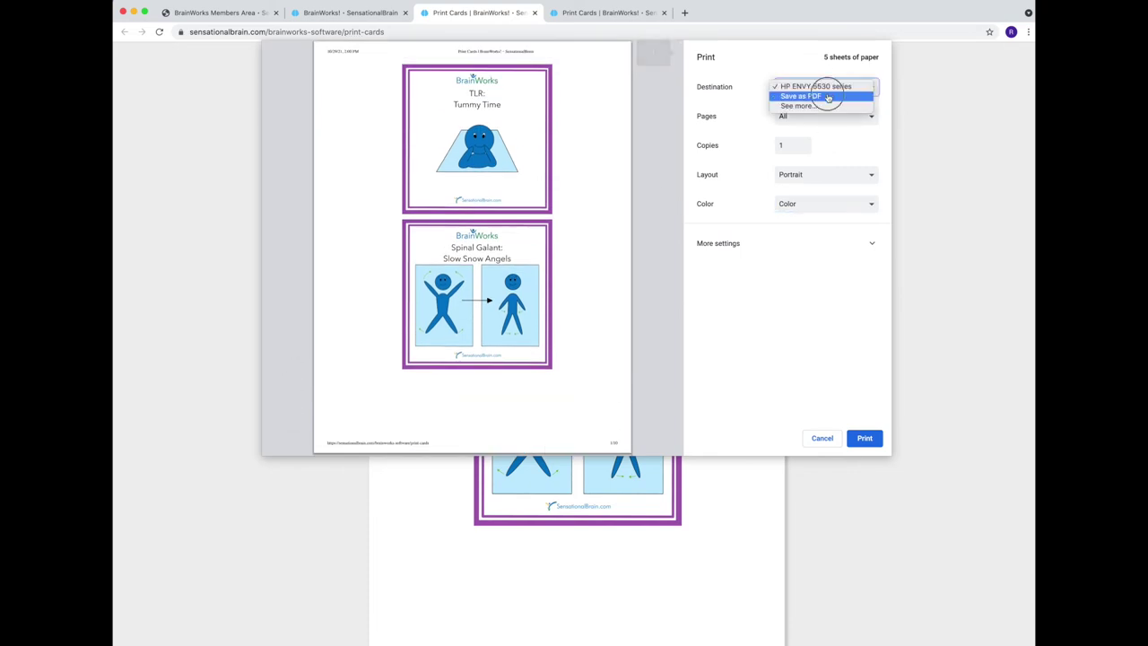
{"action": "left_click", "coordinate": [826, 96]}
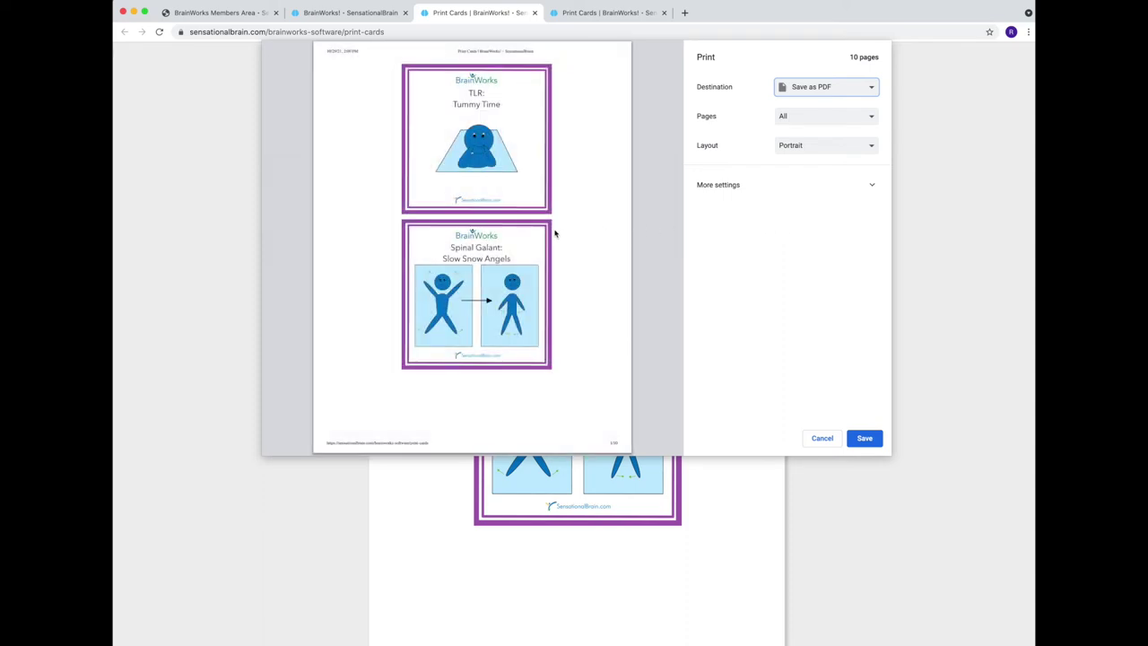
{"action": "scroll", "coordinate": [555, 233], "scroll_direction": "down", "scroll_amount": 3}
{"action": "scroll", "coordinate": [555, 231], "scroll_direction": "up", "scroll_amount": 3}
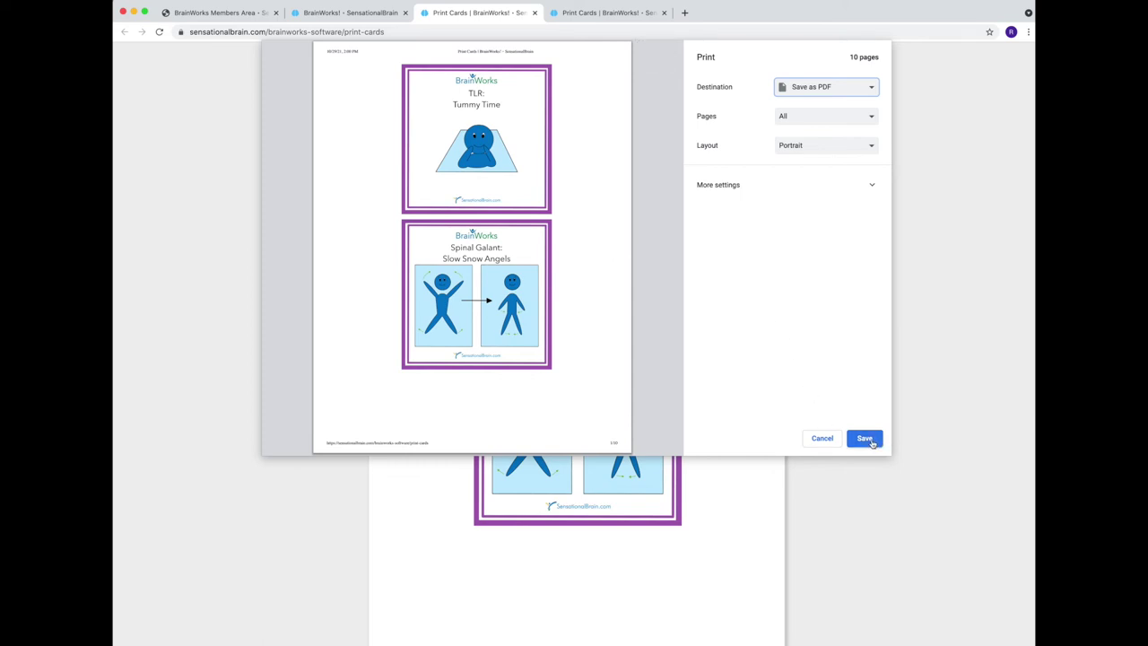
Step: Keep Portrait layout, cancel the dialog, and bring the 18-per-sheet Print Cards tab forward
{"action": "left_click", "coordinate": [838, 149]}
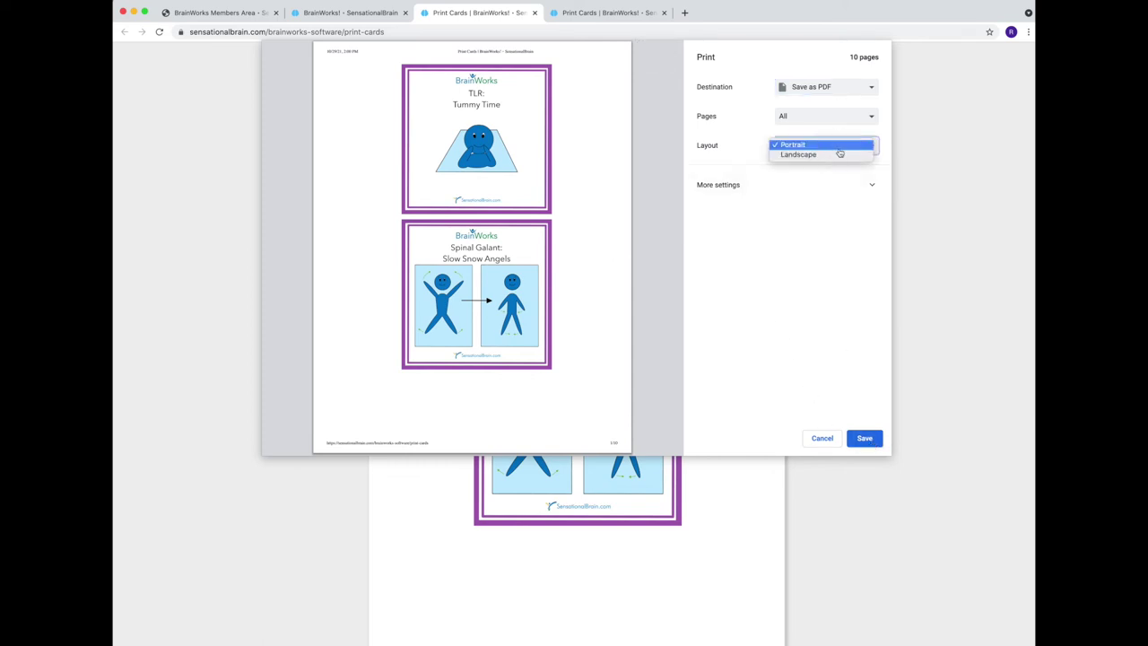
{"action": "left_click", "coordinate": [843, 234]}
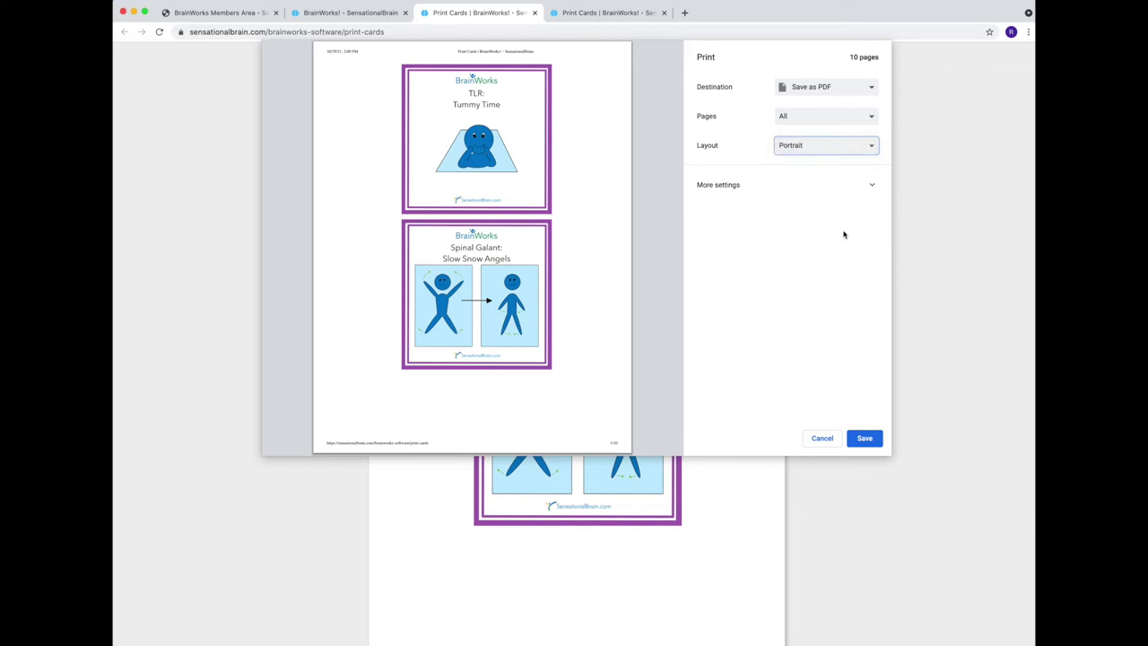
{"action": "left_click", "coordinate": [821, 437]}
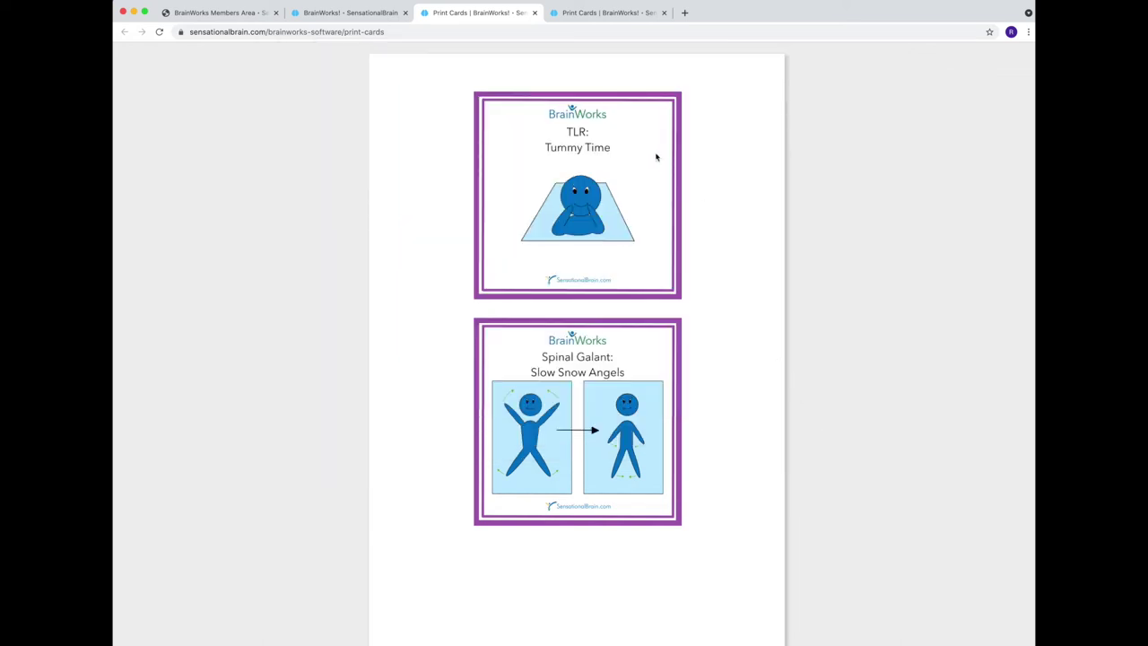
{"action": "left_click", "coordinate": [615, 14]}
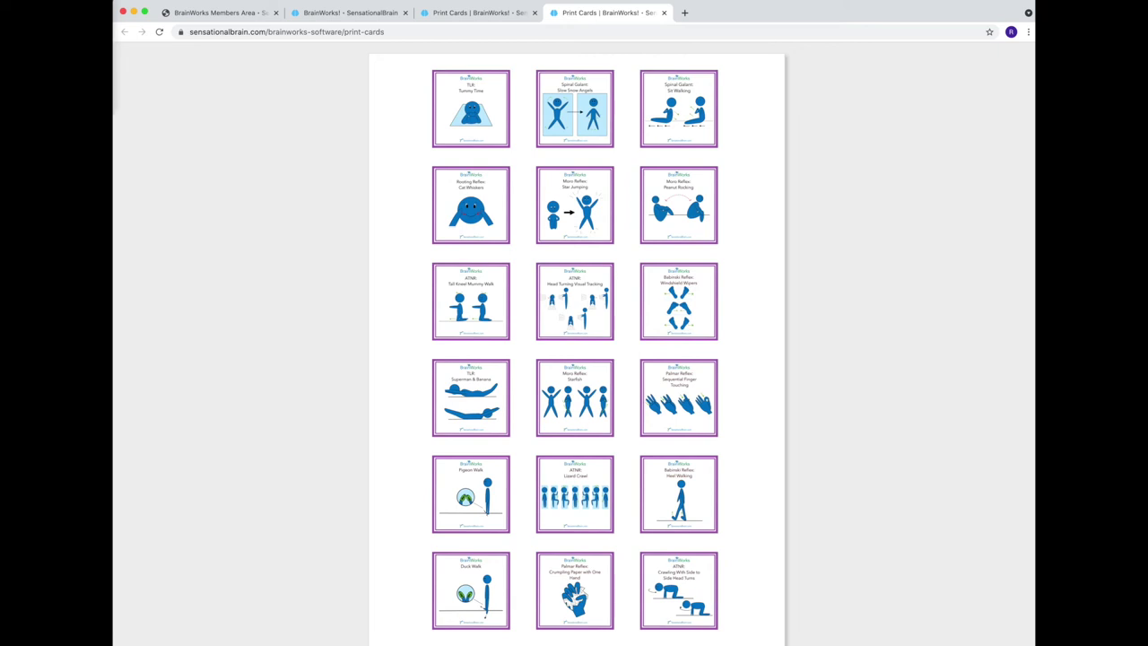
Step: Open the small-card print dialog with Cmd+P and preview it in Landscape
{"action": "key", "text": "super+p"}
{"action": "left_click", "coordinate": [810, 146]}
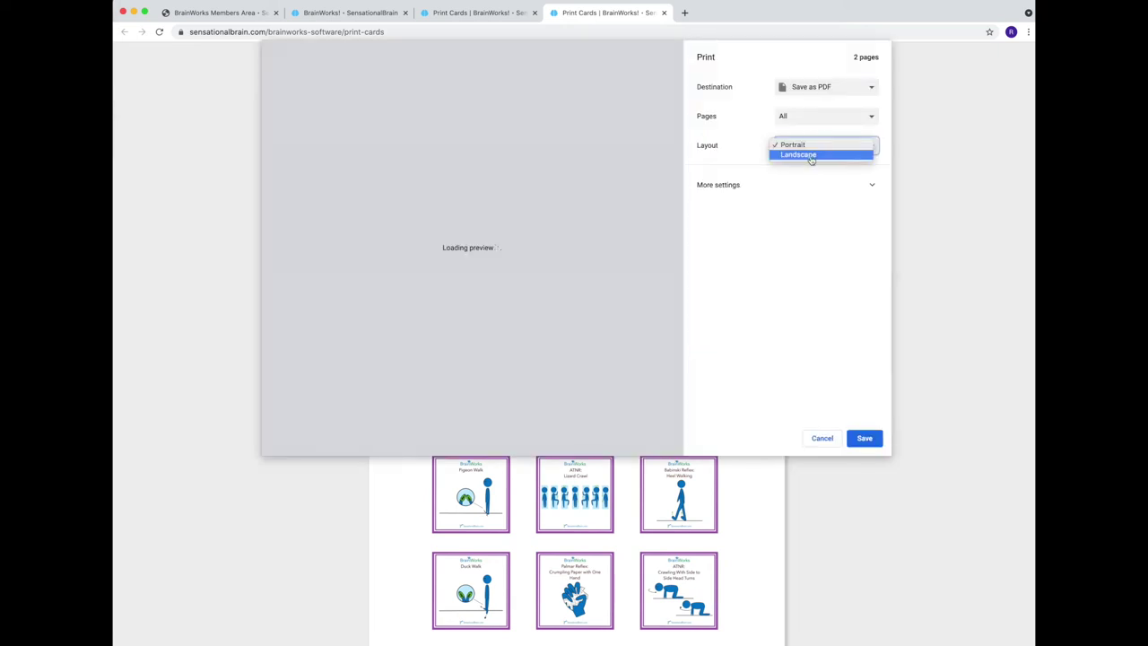
{"action": "left_click", "coordinate": [811, 156]}
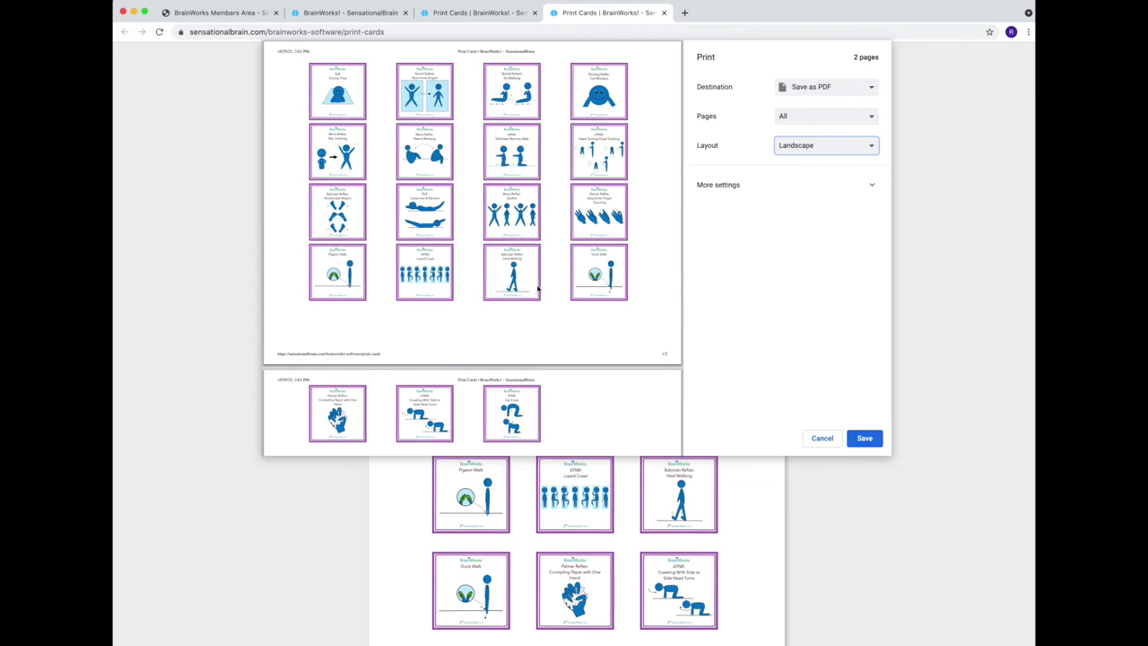
{"action": "scroll", "coordinate": [538, 287], "scroll_direction": "down", "scroll_amount": 3}
{"action": "scroll", "coordinate": [538, 287], "scroll_direction": "down", "scroll_amount": 2}
{"action": "scroll", "coordinate": [538, 287], "scroll_direction": "up", "scroll_amount": 5}
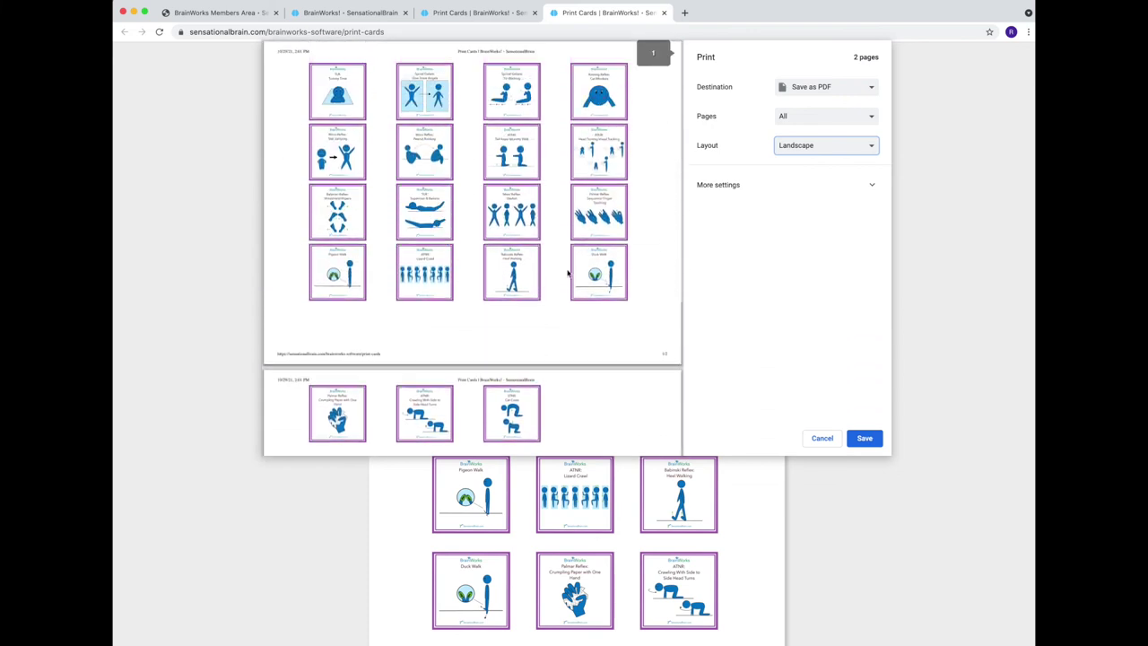
Step: Switch the layout back to Portrait and start saving the PDF
{"action": "left_click", "coordinate": [808, 145]}
{"action": "left_click", "coordinate": [809, 133]}
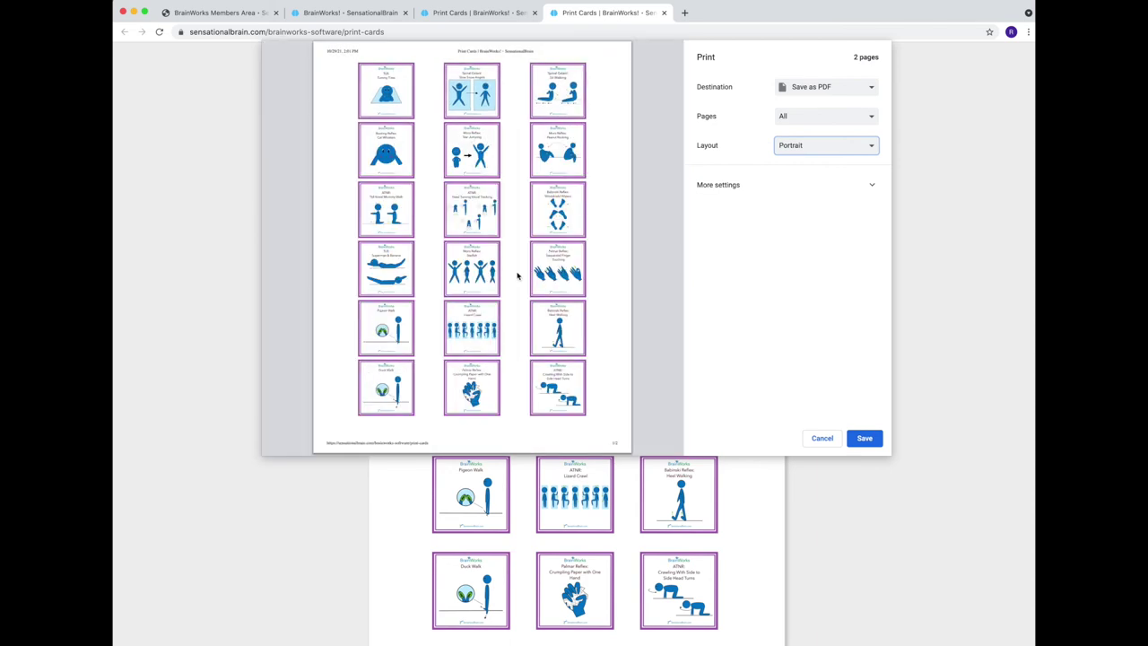
{"action": "scroll", "coordinate": [515, 275], "scroll_direction": "down", "scroll_amount": 5}
{"action": "scroll", "coordinate": [516, 275], "scroll_direction": "up", "scroll_amount": 5}
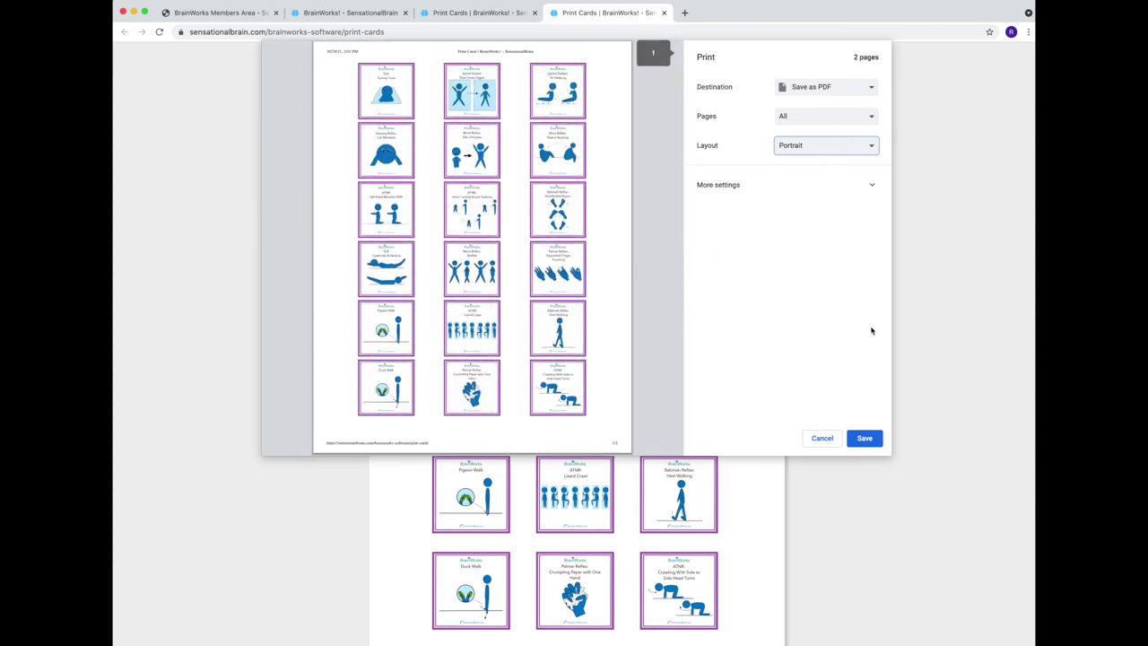
{"action": "left_click", "coordinate": [865, 437]}
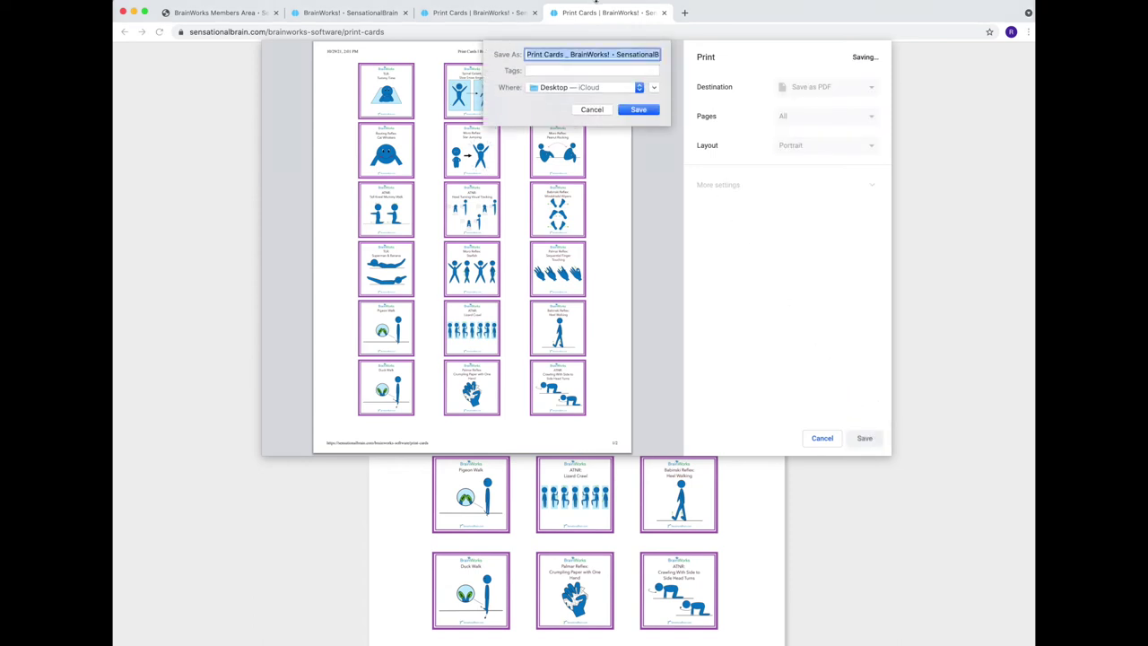
Step: Save the PDF as 'Reflex Cards', replacing the existing file
{"action": "type", "text": "Reff"}
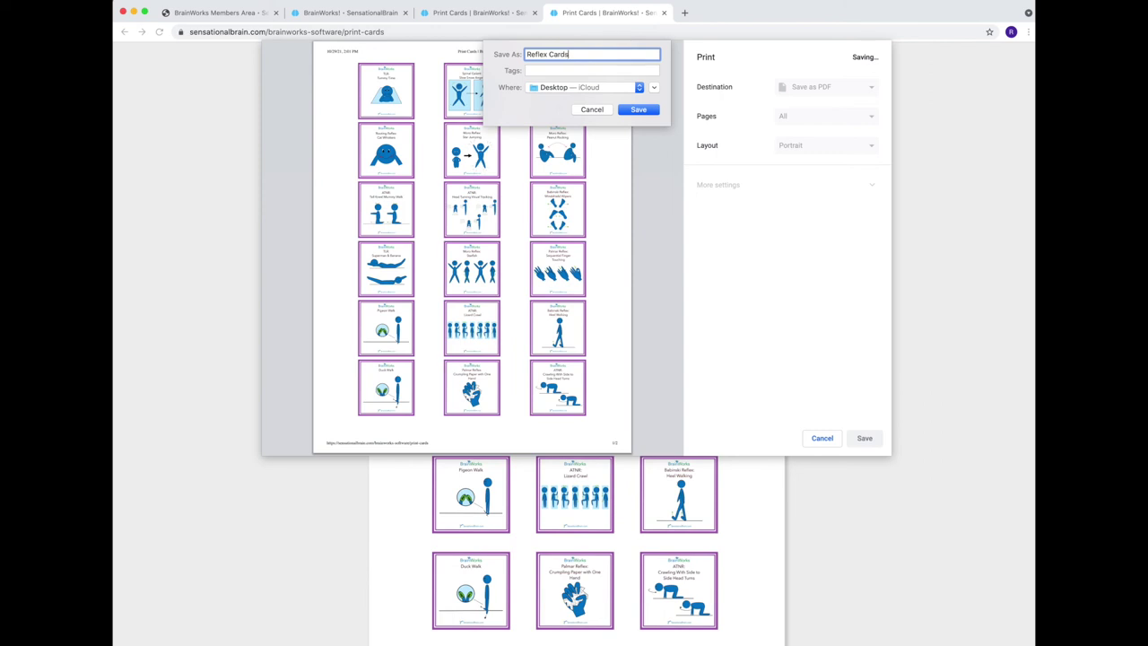
{"action": "left_click", "coordinate": [638, 110]}
{"action": "left_click", "coordinate": [654, 104]}
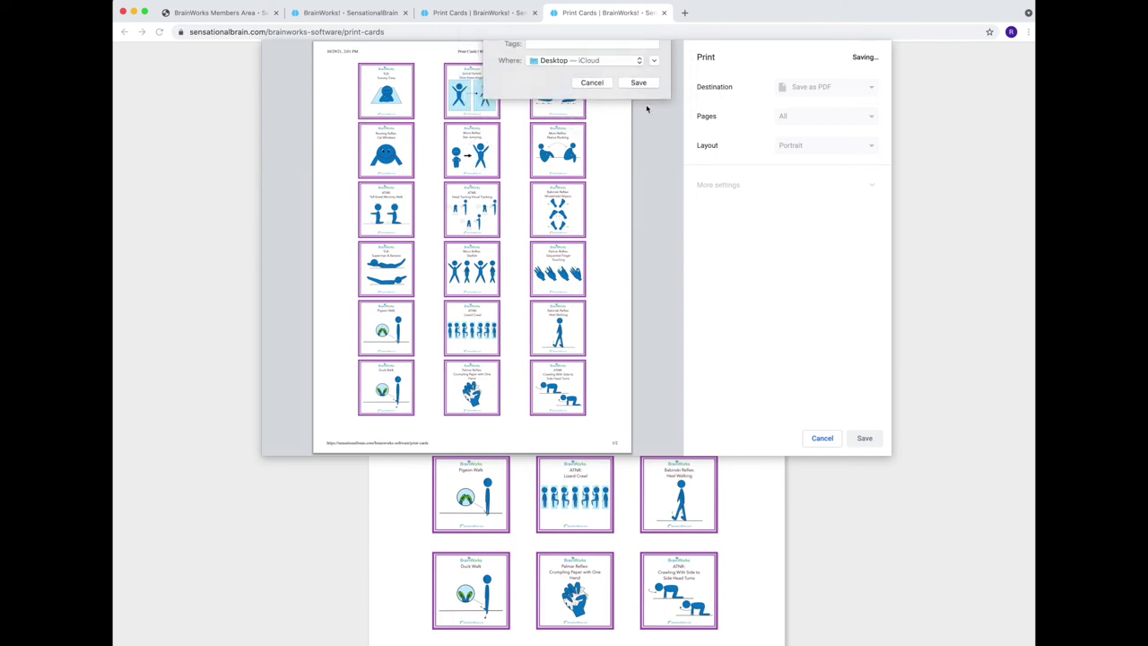
Step: Close both Print Cards tabs, clear all selected cards, and return to Sensational Brain
{"action": "left_click", "coordinate": [664, 12]}
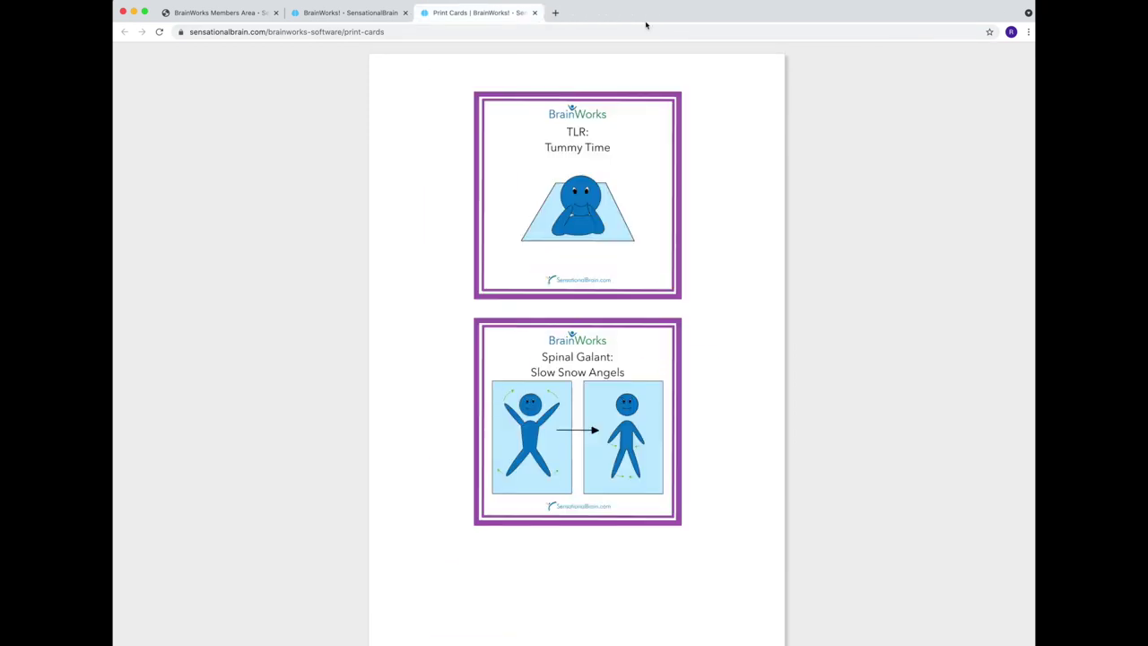
{"action": "left_click", "coordinate": [535, 13]}
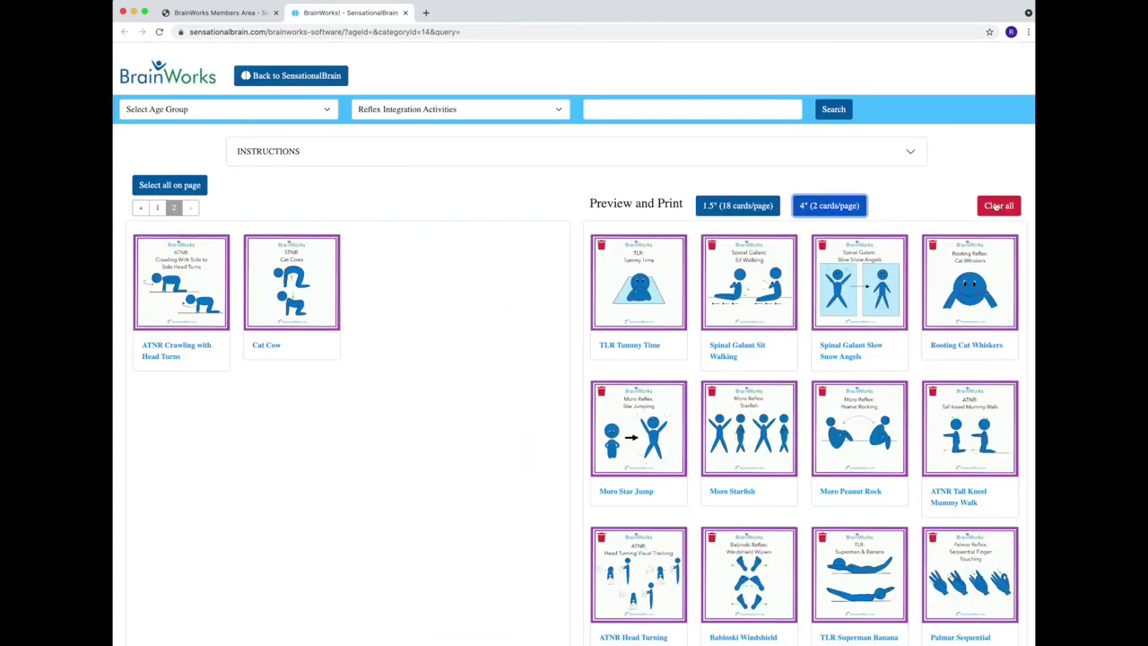
{"action": "left_click", "coordinate": [998, 205]}
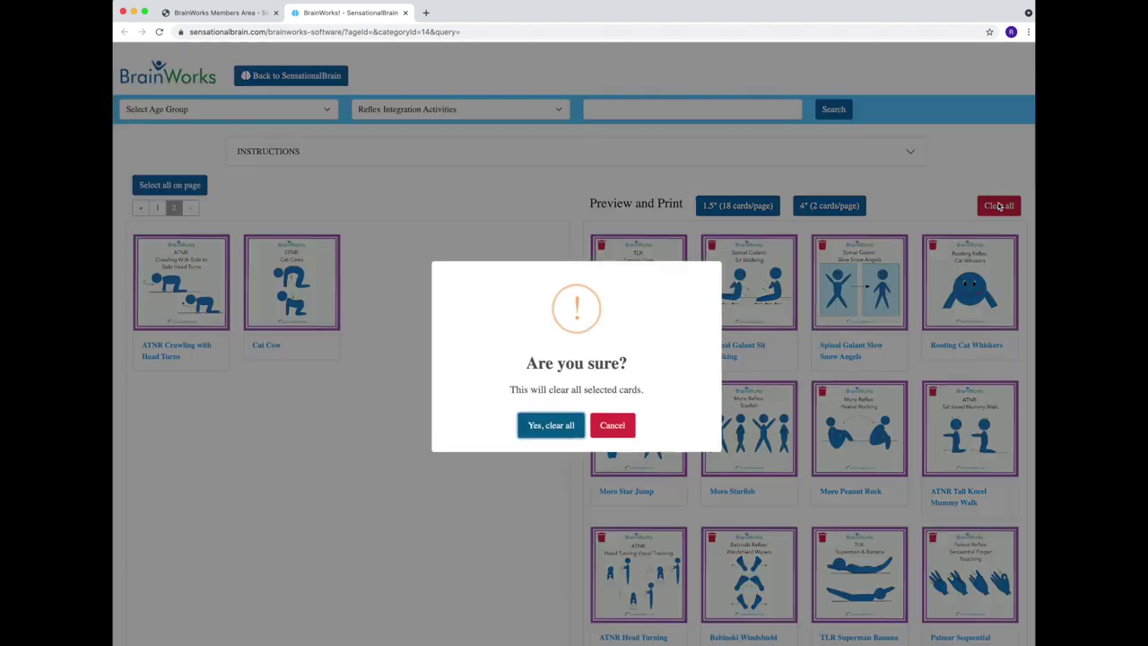
{"action": "left_click", "coordinate": [562, 422]}
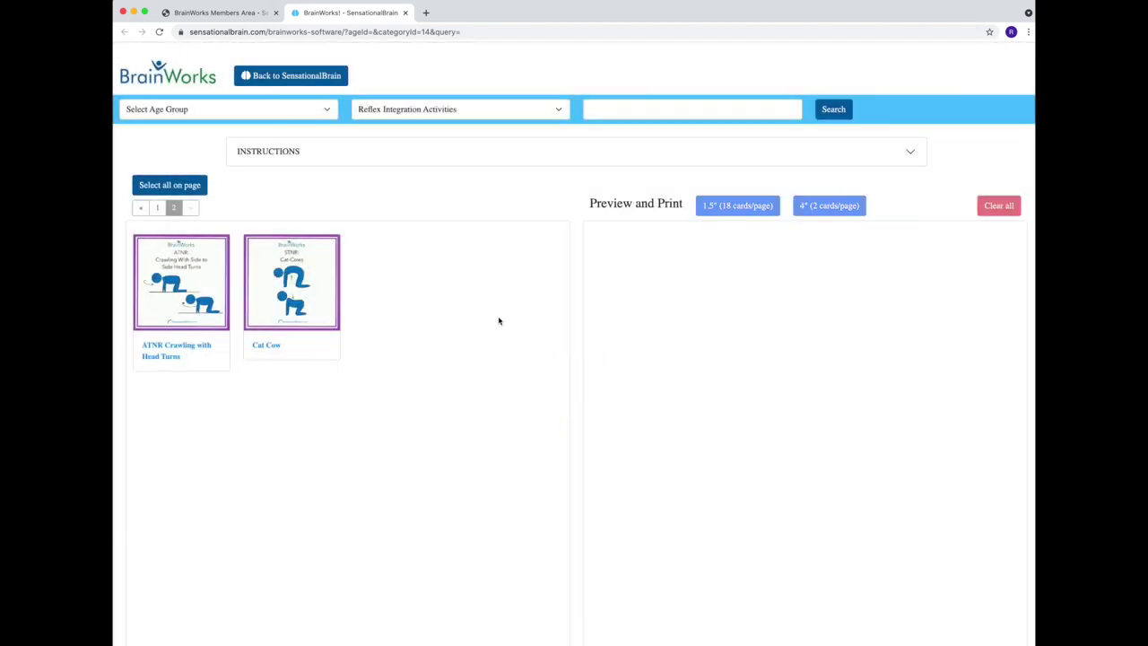
{"action": "left_click", "coordinate": [279, 78]}
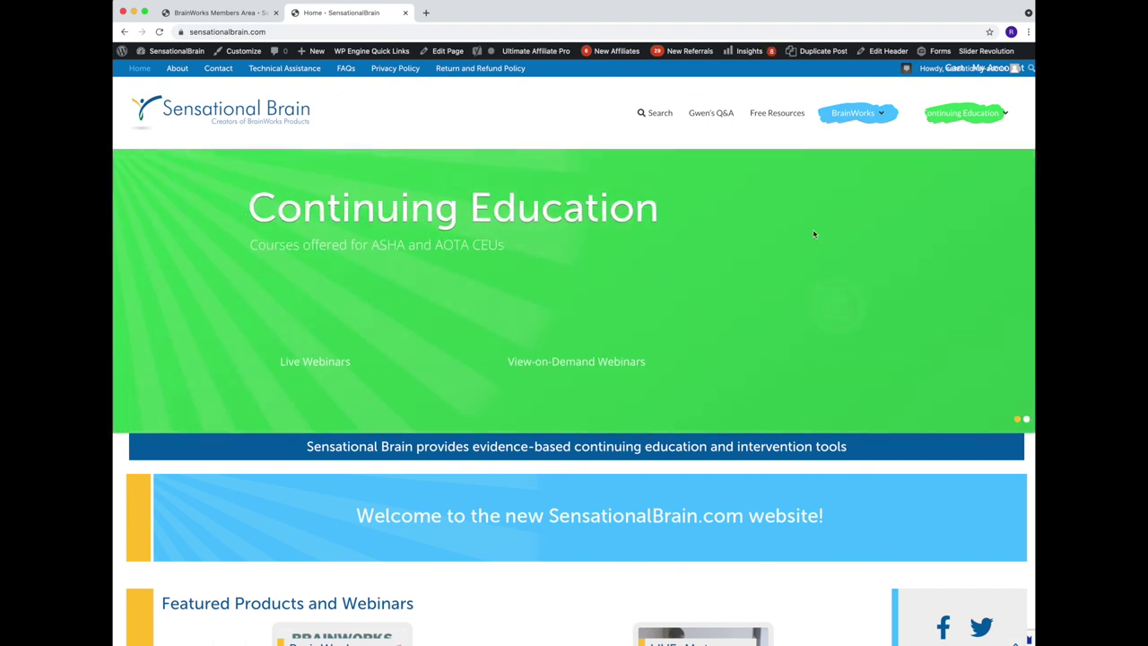
Step: Go to MEMBER AREA from the BrainWorks menu in the site header
{"action": "mouse_move", "coordinate": [855, 118]}
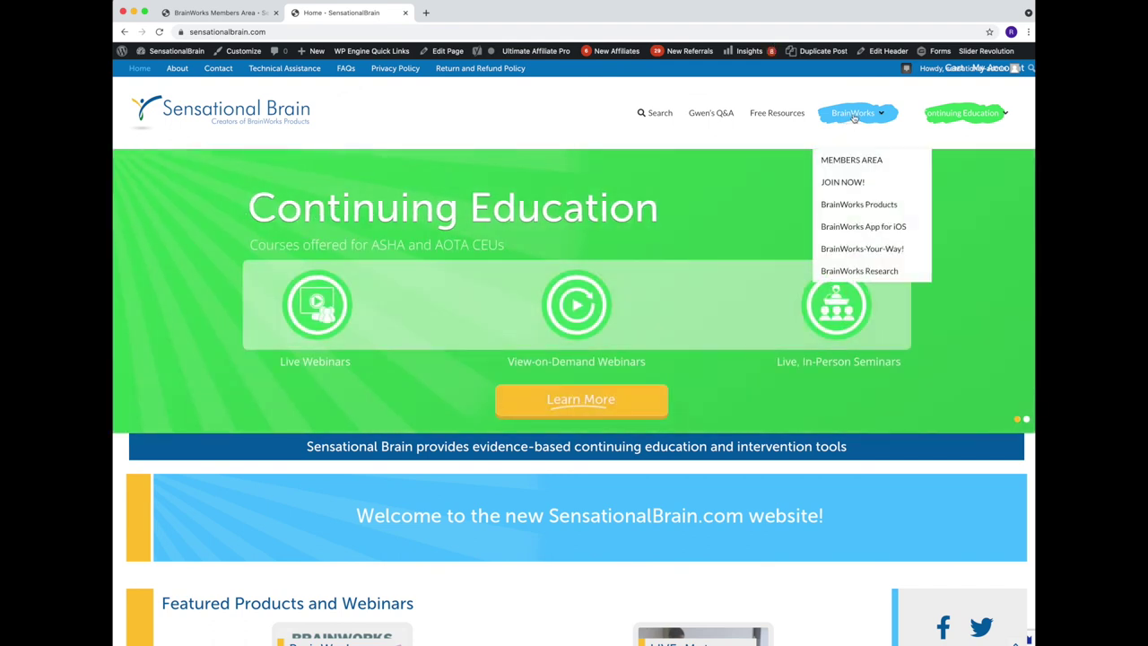
{"action": "left_click", "coordinate": [858, 162]}
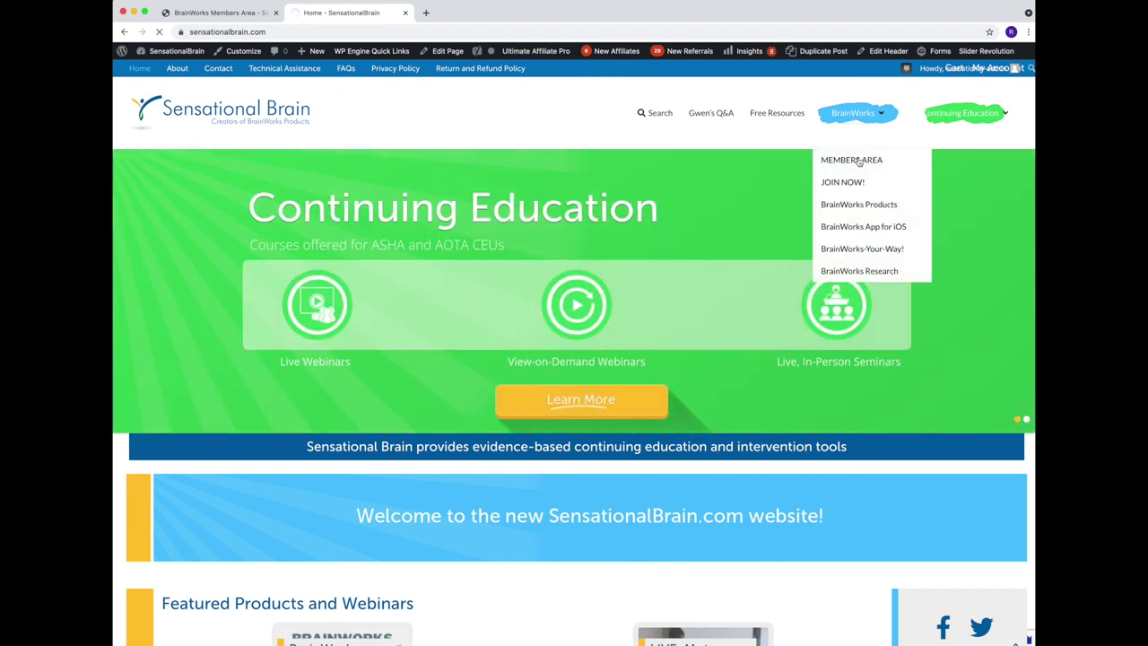